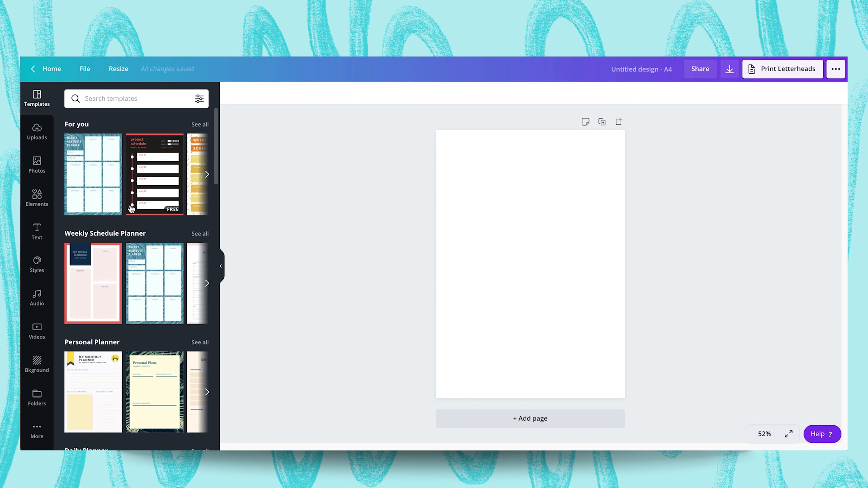
Search the templates for "minimal"
left_click(127, 100)
type("mi")
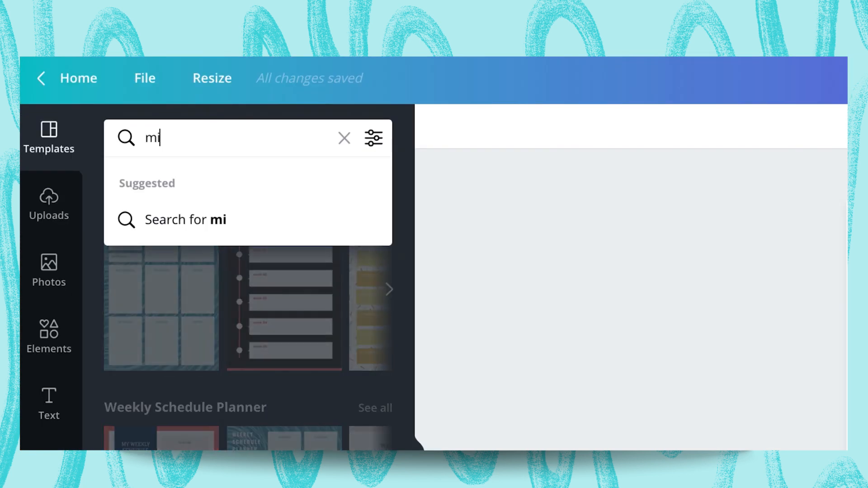
type("nimal")
key("Return")
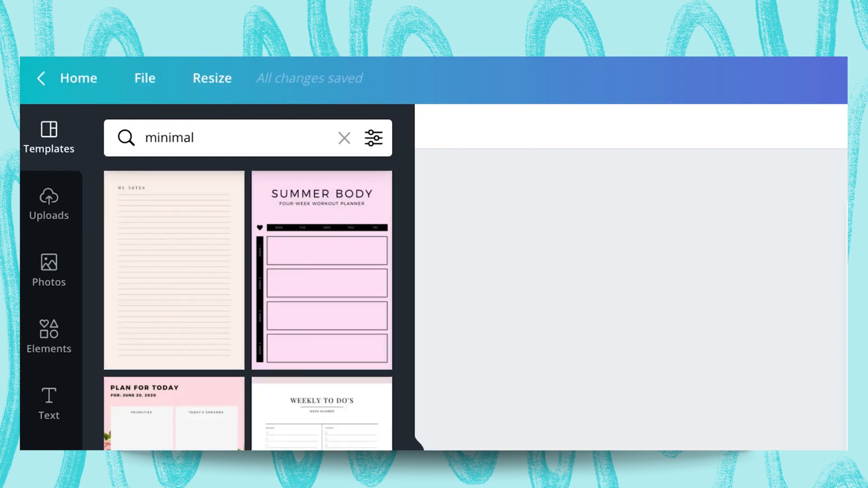
Apply the free black-and-white Day Planner template with the grid background to the blank A4 page
scroll(282, 454, "down", 5)
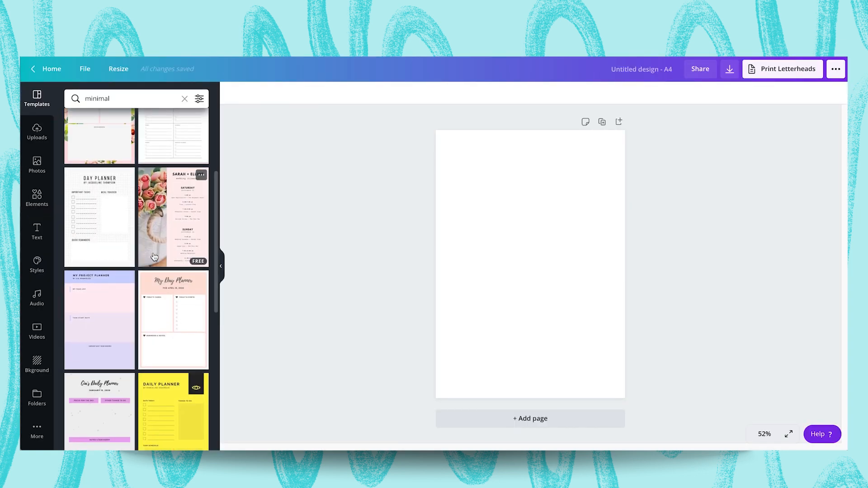
scroll(154, 257, "down", 3)
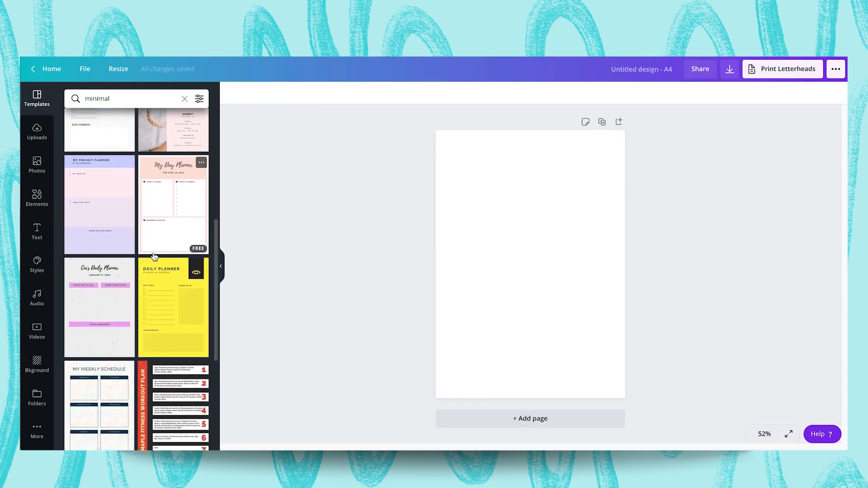
scroll(153, 257, "down", 2)
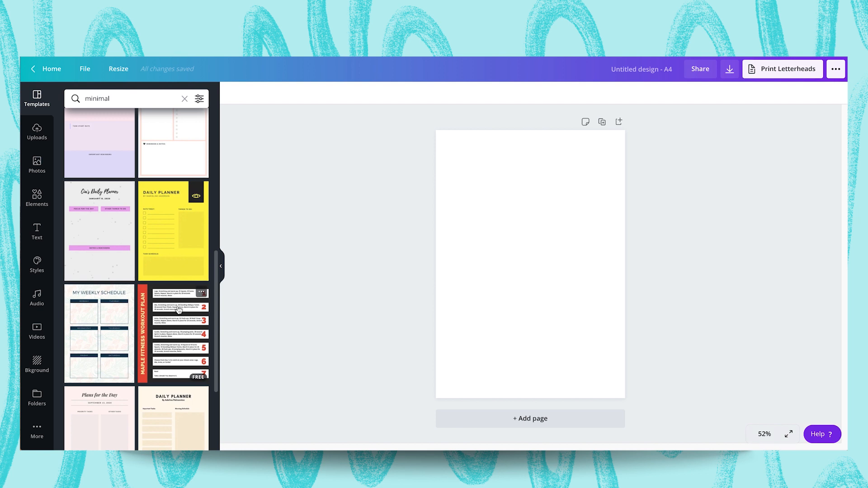
scroll(178, 309, "down", 4)
scroll(178, 310, "down", 5)
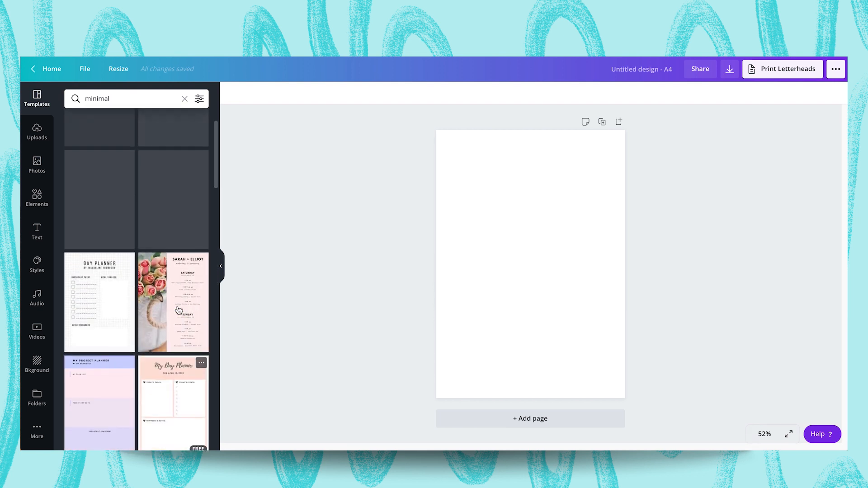
scroll(179, 309, "up", 2)
left_click(101, 356)
left_click(438, 212)
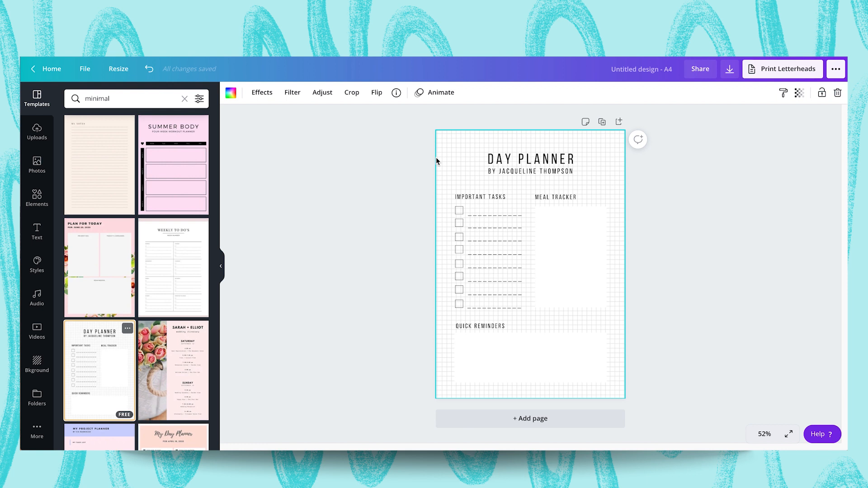
left_click(418, 180)
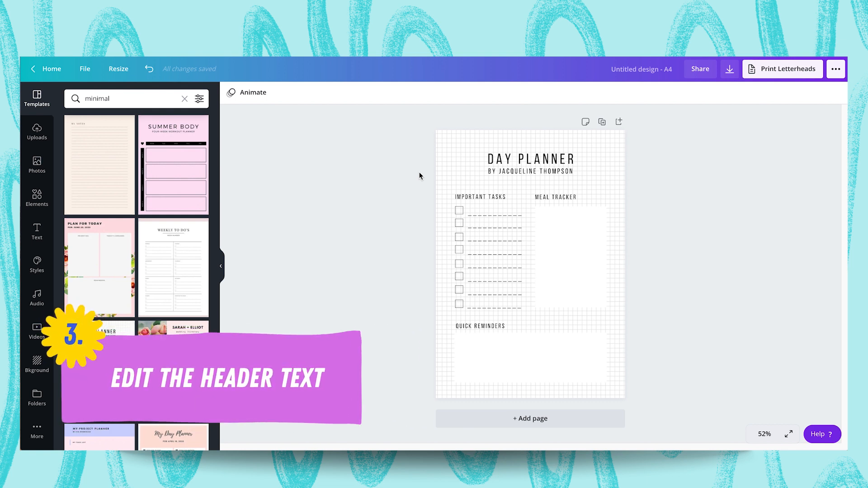
Replace the DAY PLANNER title with "DESIGN NAME" and make it bold
left_click(508, 162)
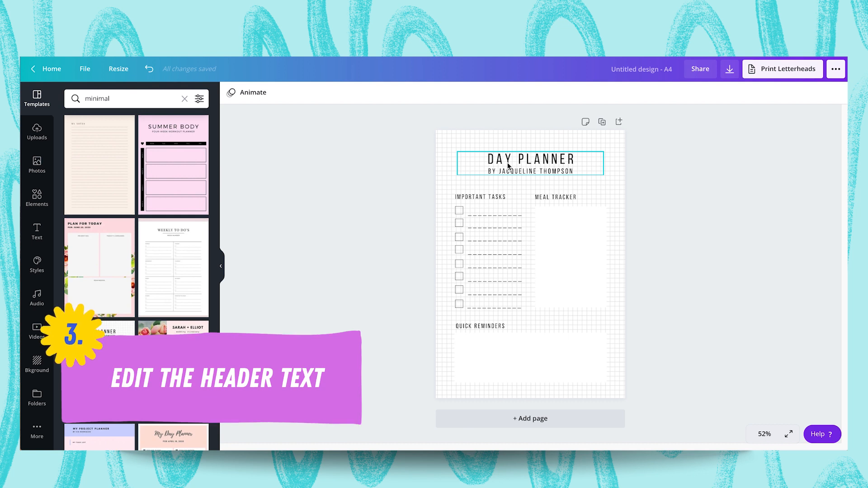
double_click(508, 162)
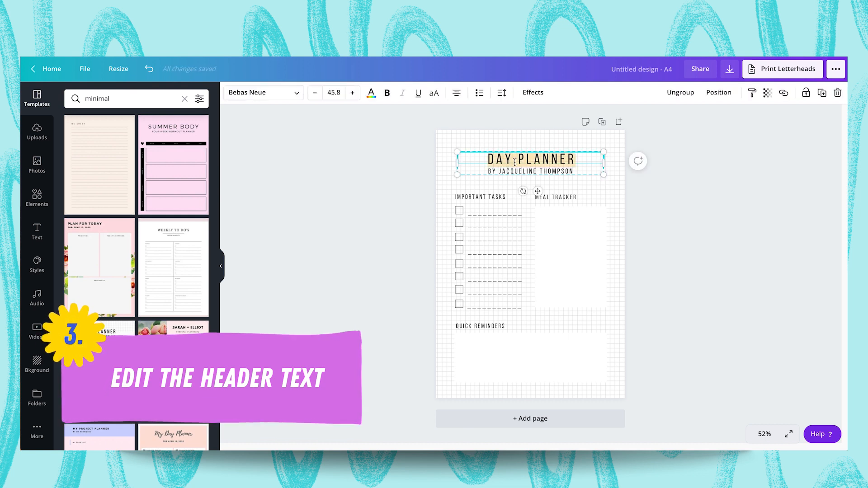
type("DESIGN NAME")
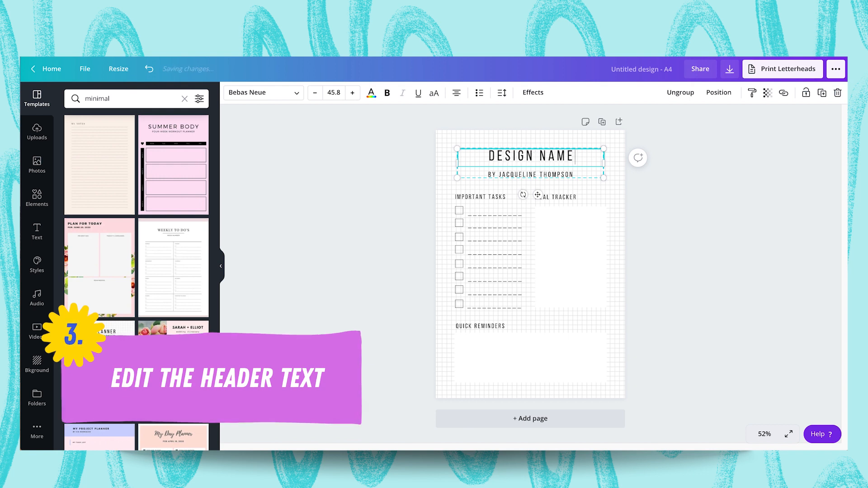
left_click(387, 93)
left_click(386, 183)
Ungroup the header text and delete the byline beneath the title
left_click(518, 176)
left_click(518, 177)
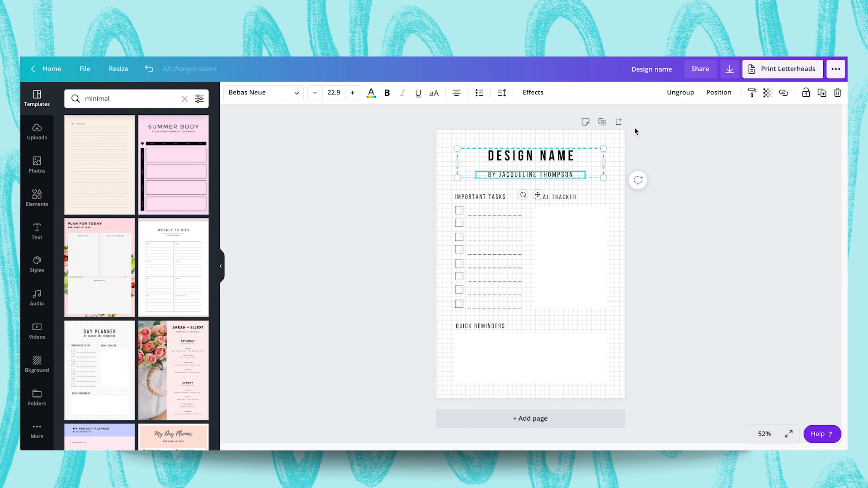
left_click(681, 92)
left_click(682, 126)
left_click(527, 175)
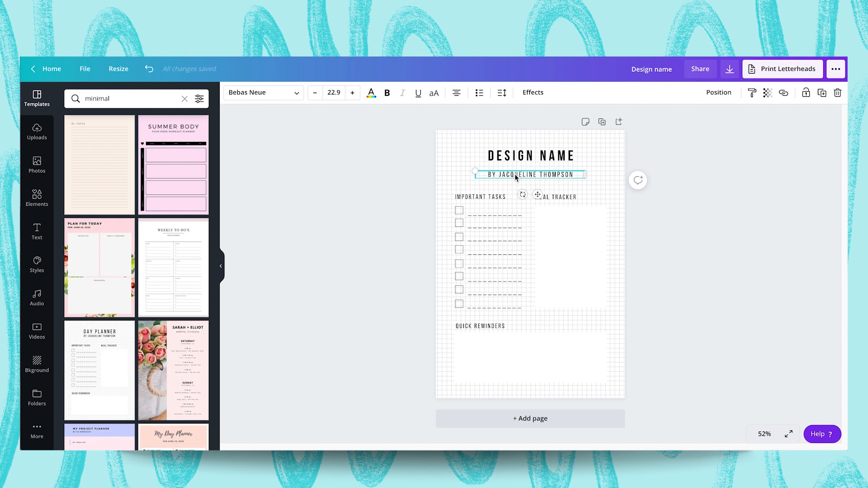
key("Delete")
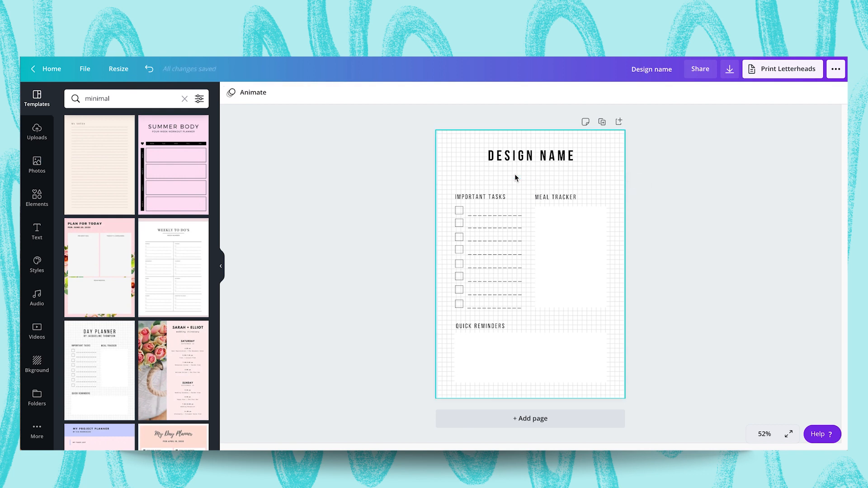
Lower the grid background's transparency value to about 45
left_click(443, 150)
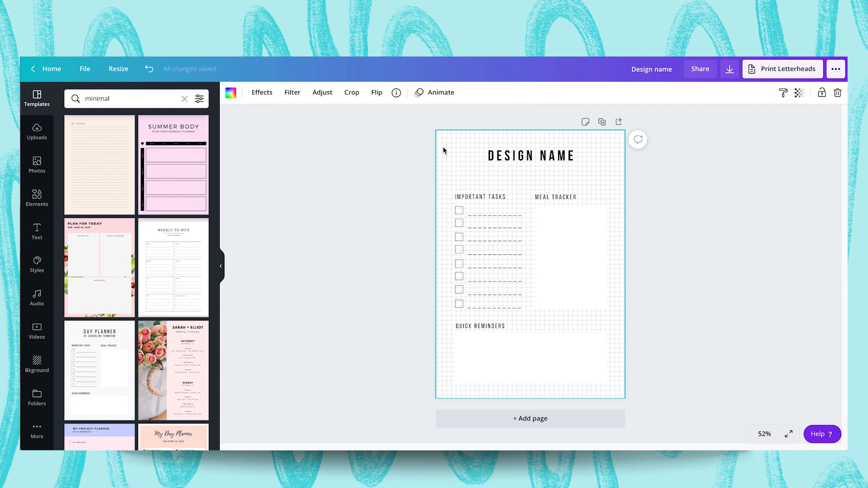
left_click(799, 93)
left_click_drag(767, 121, 739, 130)
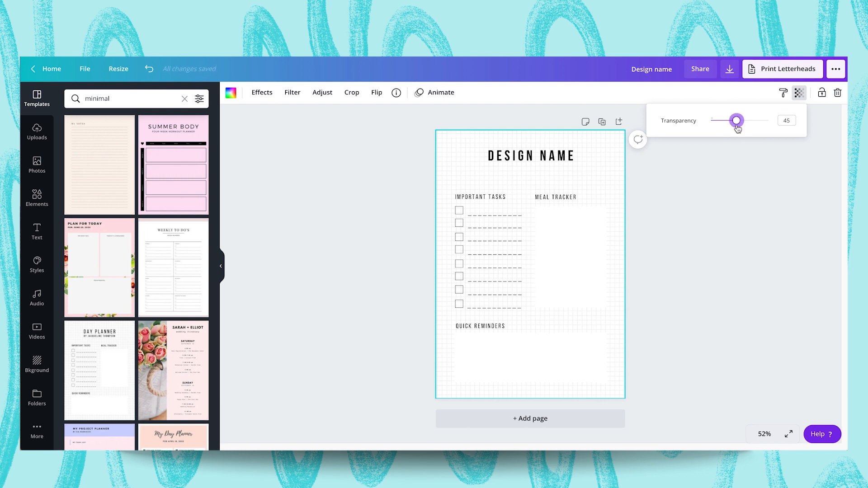
left_click(715, 169)
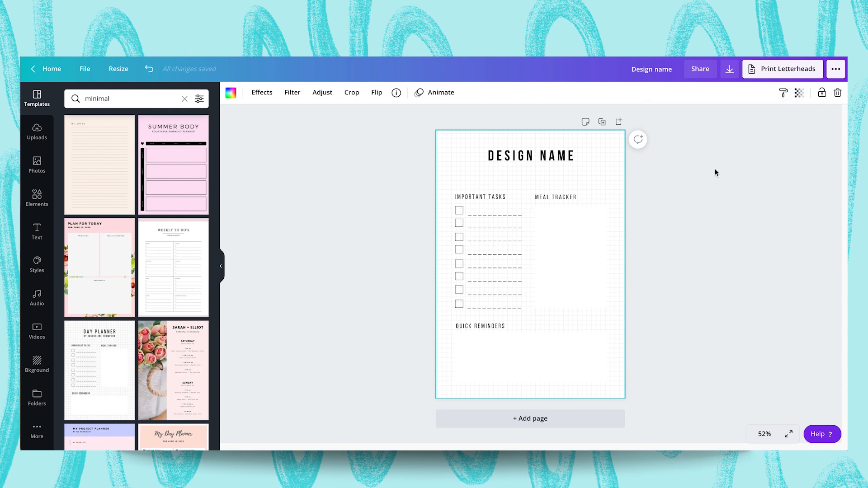
left_click(715, 169)
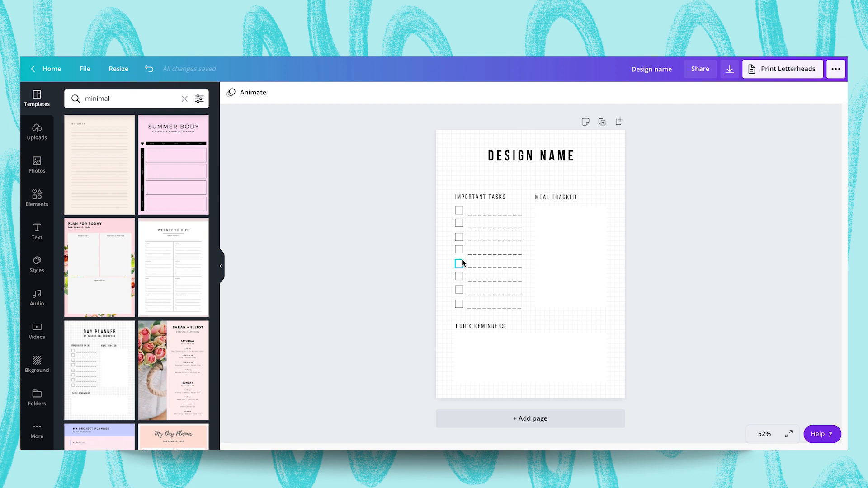
Delete the Important Tasks heading and checklist, and move the Meal Tracker heading and its box into that space beneath the title
left_click_drag(460, 186, 487, 305)
key("Delete")
left_click(549, 199)
left_click_drag(579, 217, 500, 194)
left_click_drag(568, 243, 490, 223)
Resize the white box under Meal Tracker to a wide, short field about 9.8 wide and 2 high
left_click(764, 435)
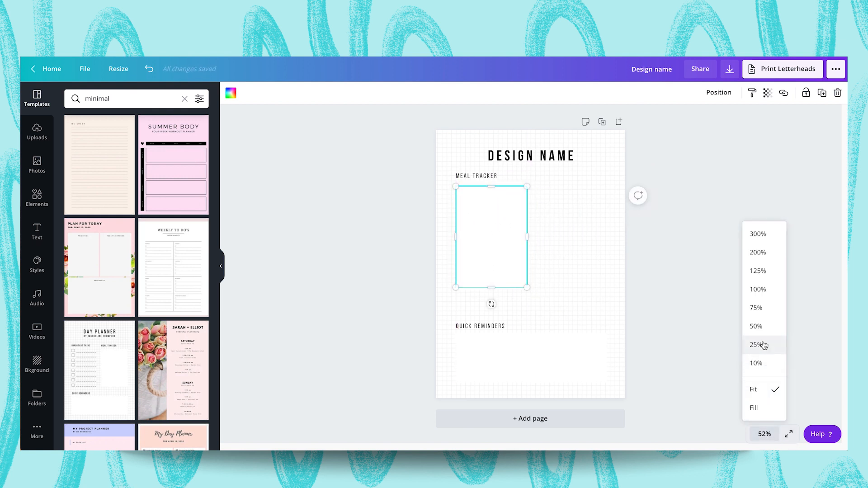
left_click(756, 308)
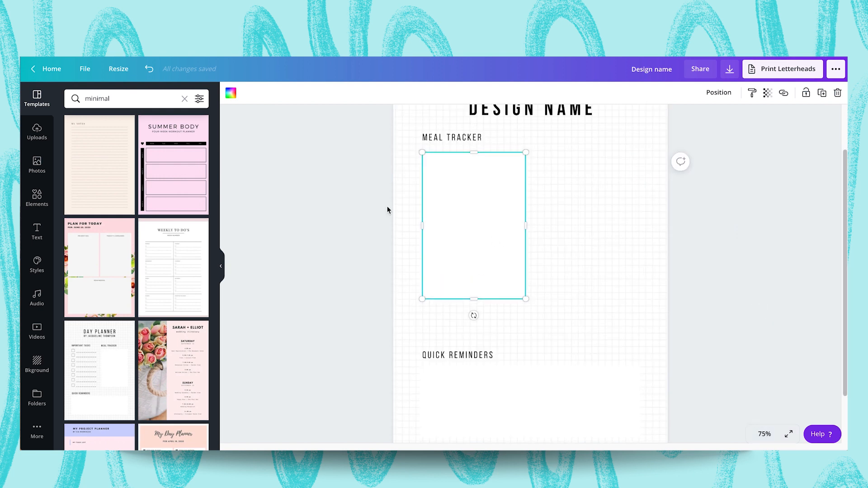
left_click_drag(435, 210, 435, 211)
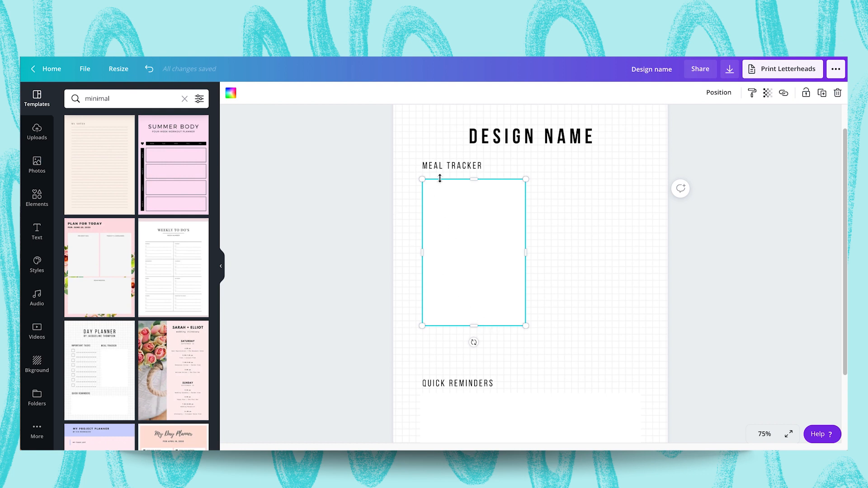
left_click(407, 187)
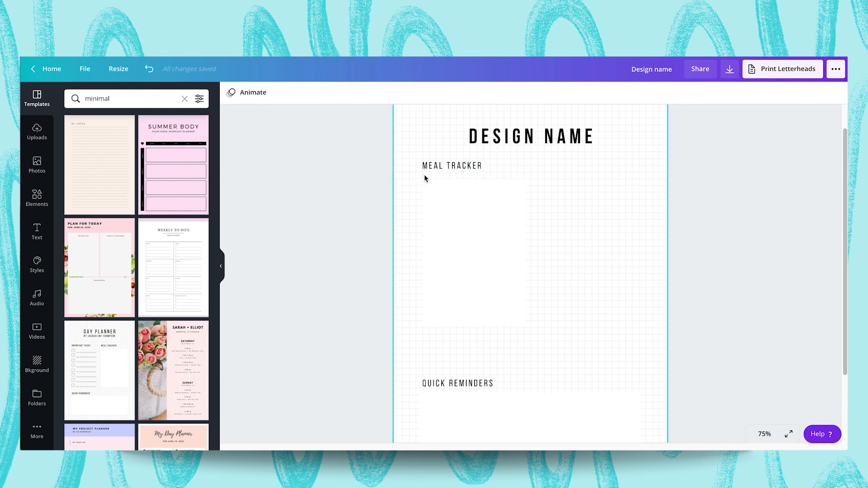
left_click(444, 210)
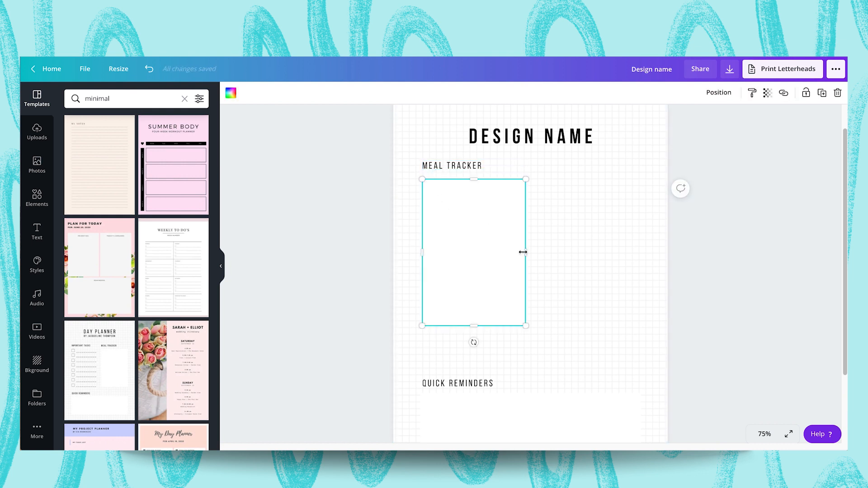
left_click_drag(527, 251, 549, 251)
left_click_drag(490, 325, 494, 206)
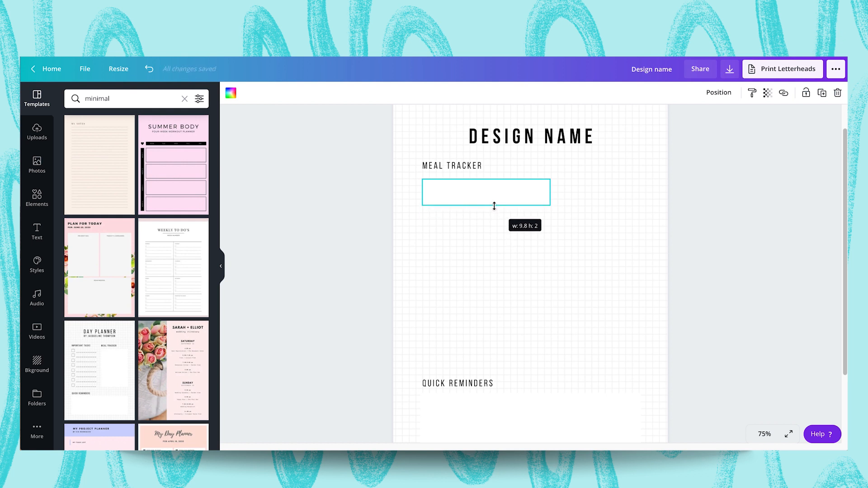
Change the Meal Tracker heading to "TYPE OF DESIGN" and make it bold
double_click(433, 166)
key("BackSpace")
type("TYPE OF DESIGN")
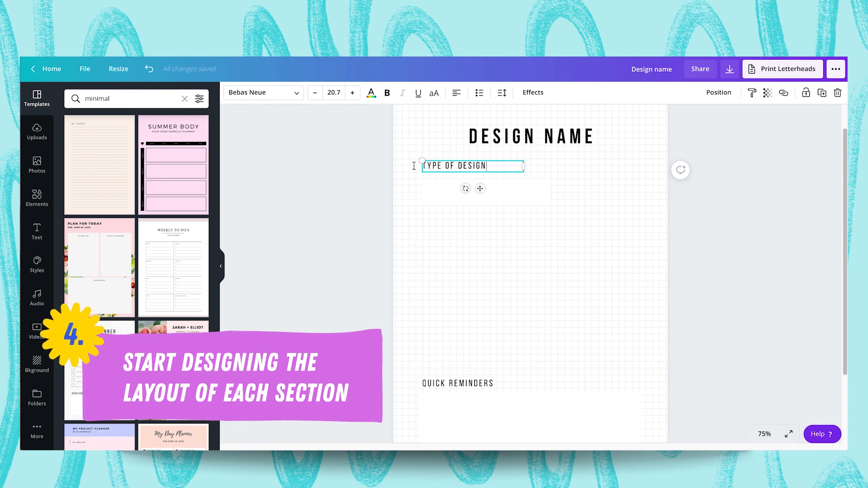
key("ctrl+b")
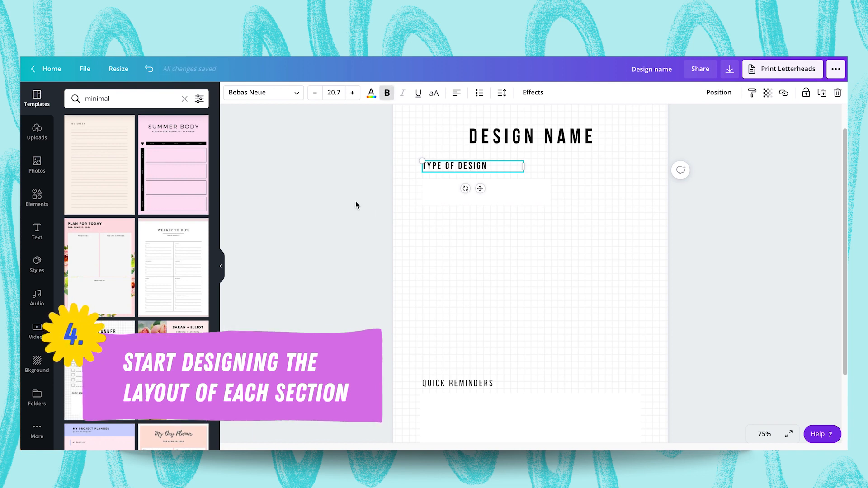
left_click(355, 205)
Raise the grid background's transparency value to slightly above 55
left_click(565, 185)
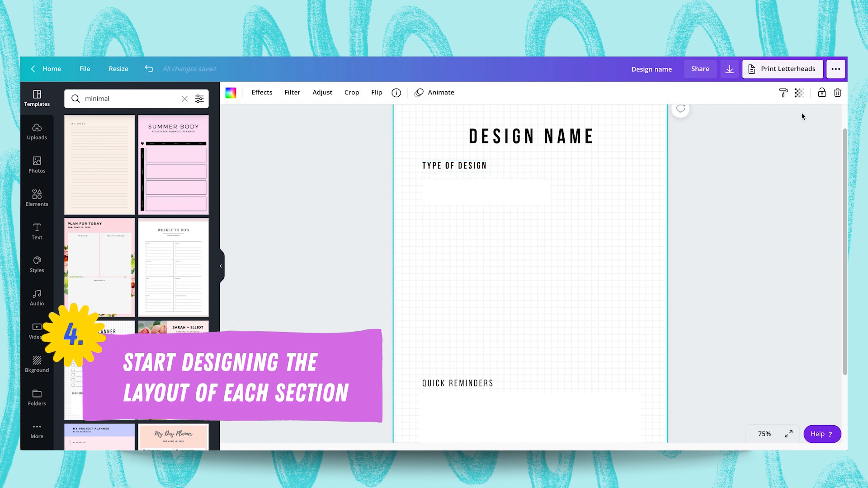
left_click(800, 93)
left_click(739, 122)
left_click_drag(740, 122, 742, 121)
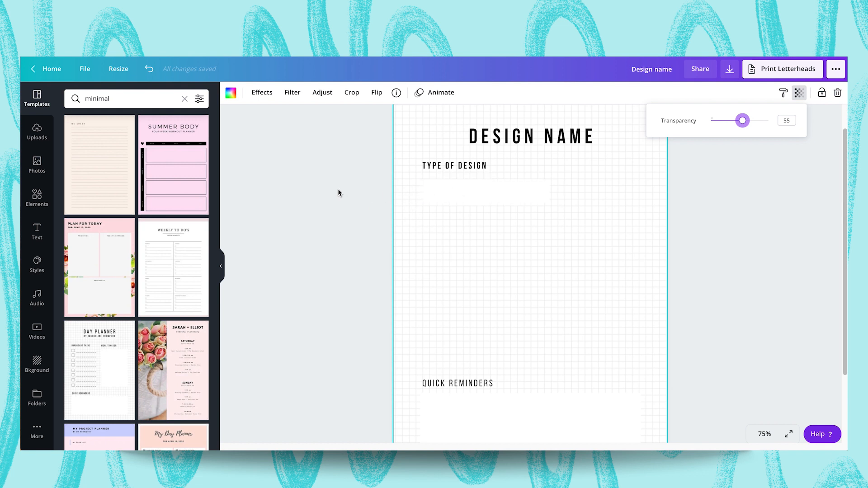
left_click_drag(744, 122, 746, 122)
left_click(733, 214)
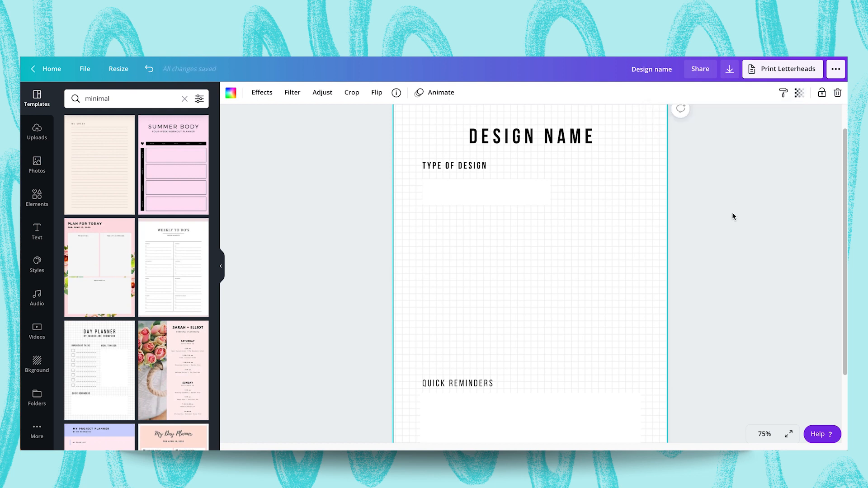
Duplicate the TYPE OF DESIGN heading and align the copy on the same line in the page's right-hand column
left_click(456, 170)
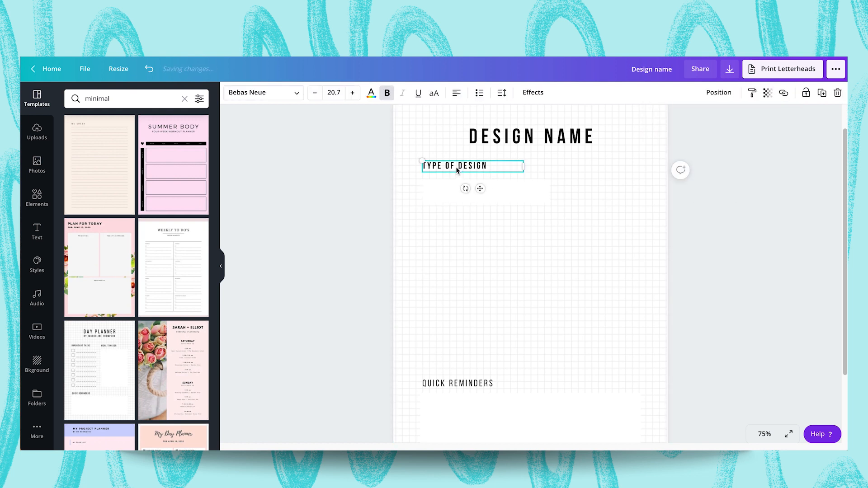
key("ctrl+d")
left_click_drag(487, 196, 618, 188)
Narrow the white box under the first TYPE OF DESIGN heading slightly from its right side
left_click(519, 194)
left_click_drag(551, 194, 539, 193)
left_click(458, 259)
Place a copy of the white box under the second heading and narrow it to stay within the page's right margin
left_click(476, 192)
left_click_drag(475, 192, 622, 193)
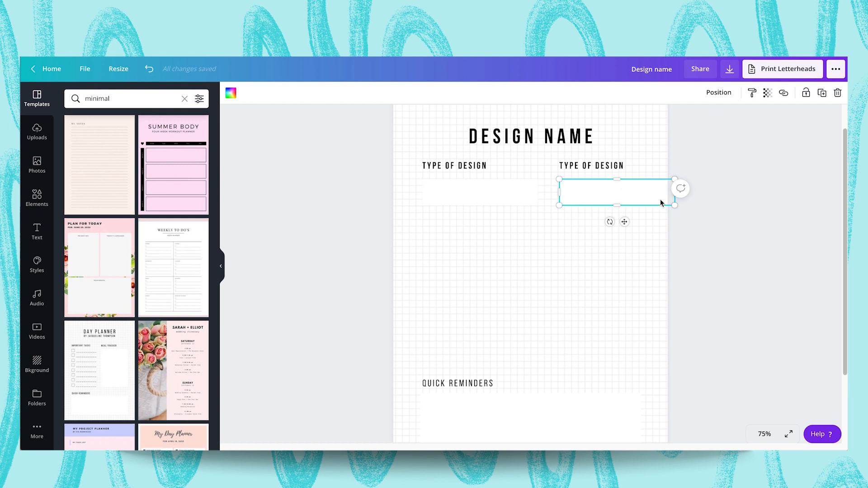
left_click_drag(559, 193, 643, 192)
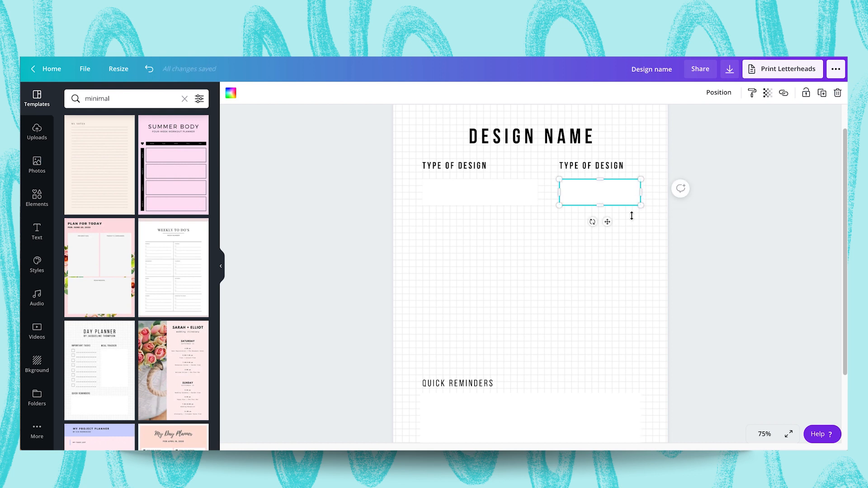
left_click(616, 270)
left_click(590, 194)
left_click(654, 276)
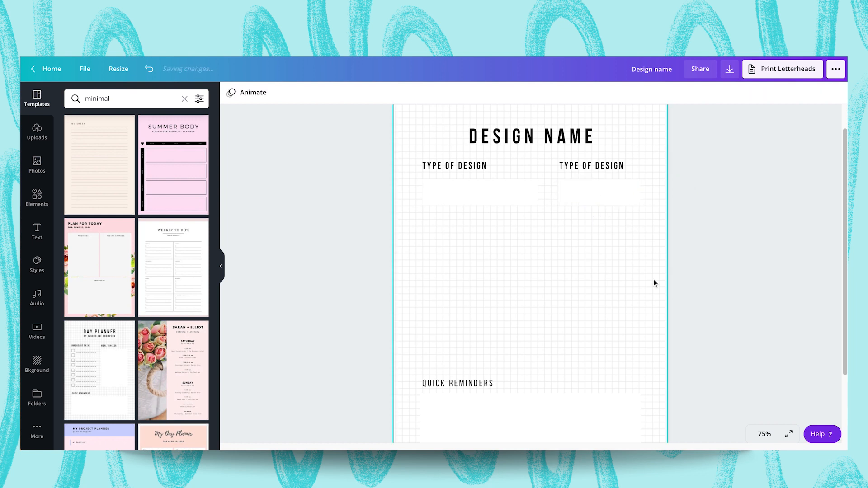
Change the second column's heading to "DUE DATE"
left_click(581, 165)
left_click(580, 165)
type("DUE DATE")
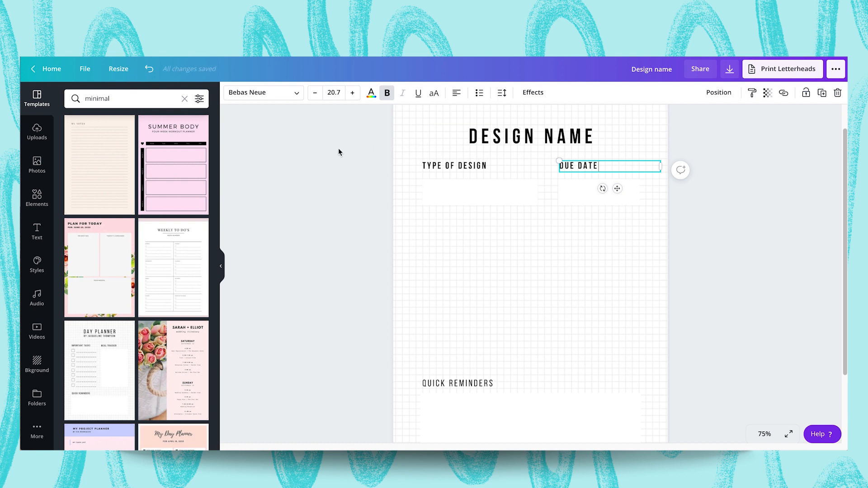
left_click(334, 185)
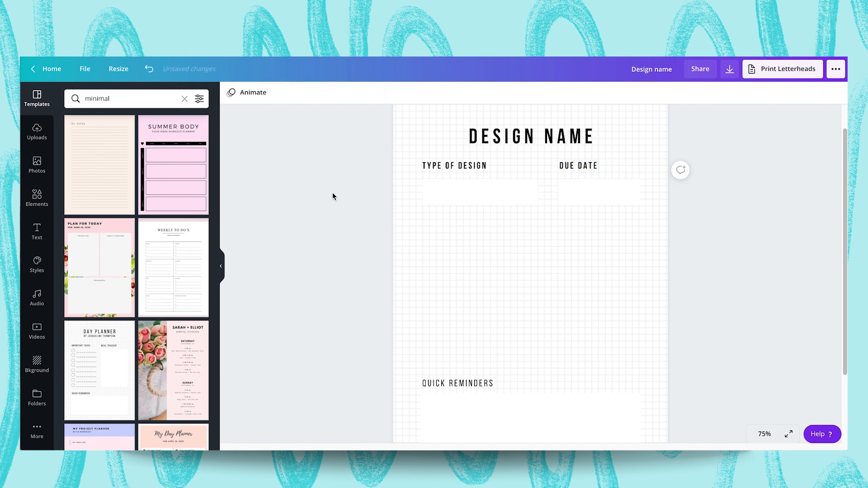
Duplicate the TYPE OF DESIGN heading and place the copy below the first white box, aligned with the original
left_click(442, 167)
key("ctrl+d")
left_click_drag(452, 173, 448, 222)
left_click(362, 207)
left_click(432, 221)
left_click(371, 223)
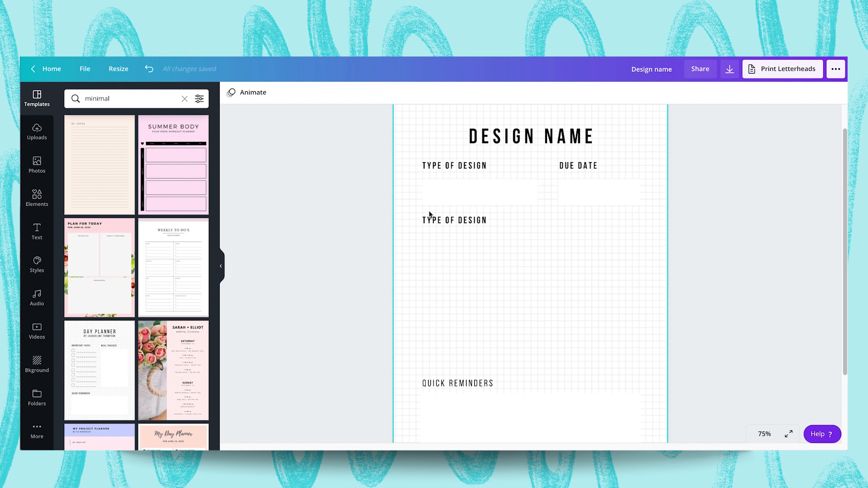
Change the copied heading to "OBJECTIVE OF THE DESIGN" and widen its text box so it fits on one line
left_click(439, 224)
left_click(438, 223)
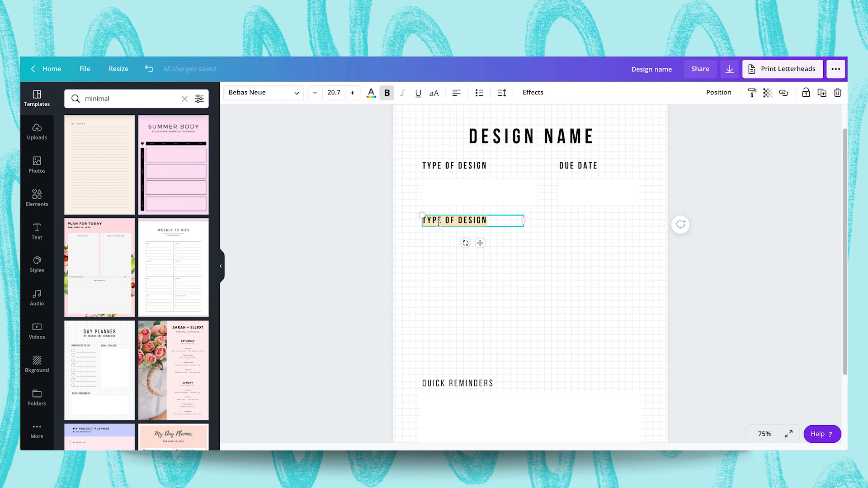
type("OBJECTIVE OF")
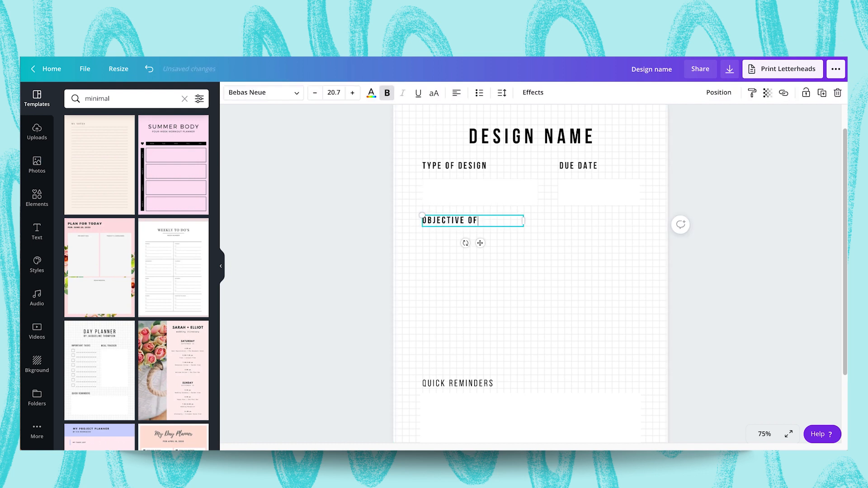
type(" THE DESIGN")
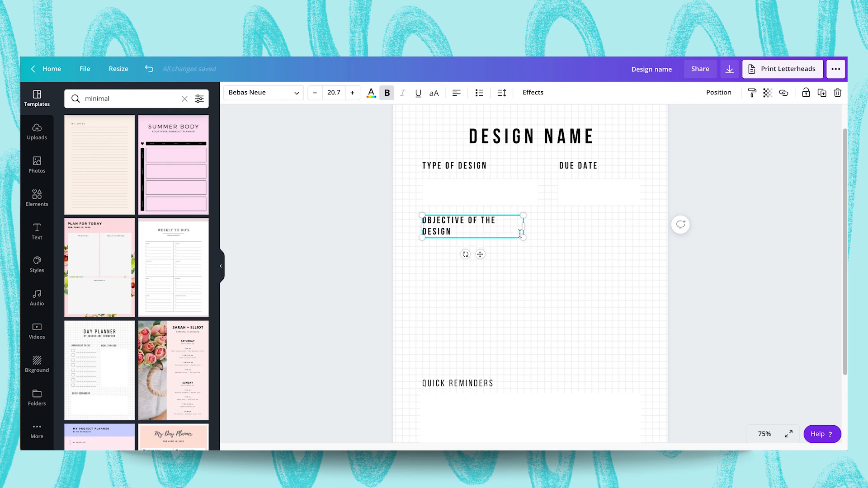
left_click_drag(525, 228, 539, 227)
Place a copy of the TYPE OF DESIGN white box under the OBJECTIVE OF THE DESIGN heading and widen it to the page's right margin
left_click(445, 199)
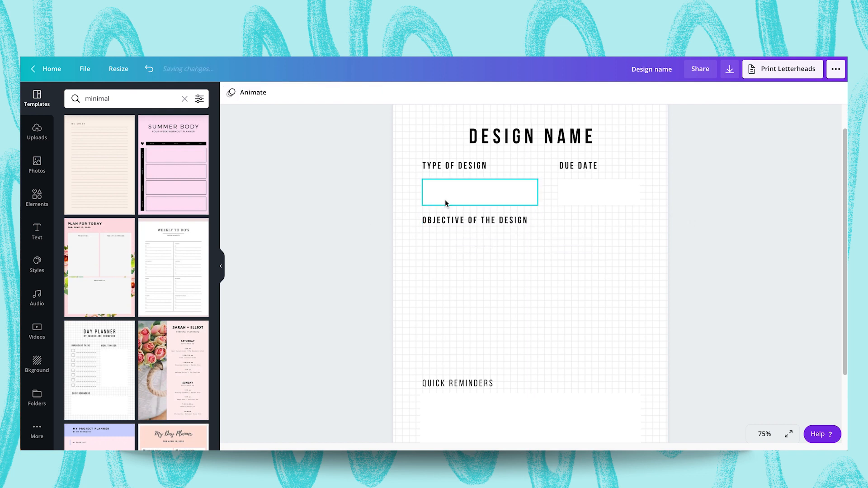
key("ctrl+d")
left_click_drag(450, 199, 461, 248)
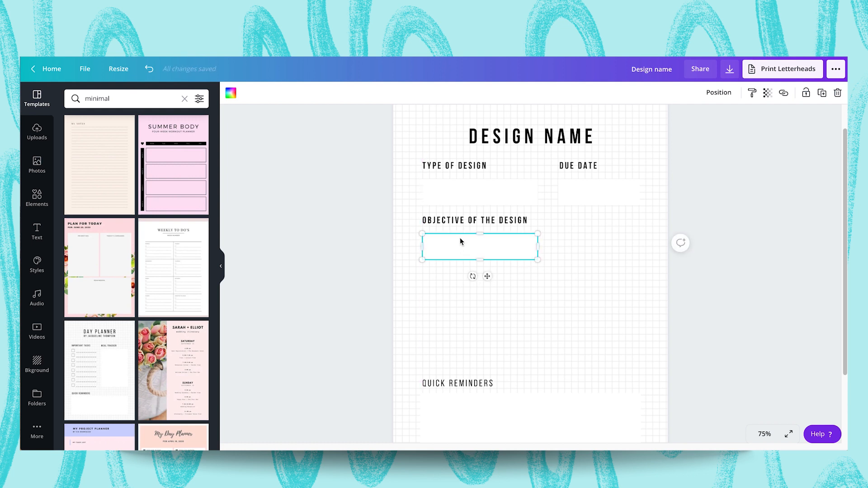
left_click(365, 238)
left_click(435, 252)
left_click_drag(537, 246, 640, 247)
Duplicate the objective heading below its box, change the copy to "KEY POINTS FROM DESIGN BRIEF OR CLIENT" and widen it onto one line
left_click(444, 224)
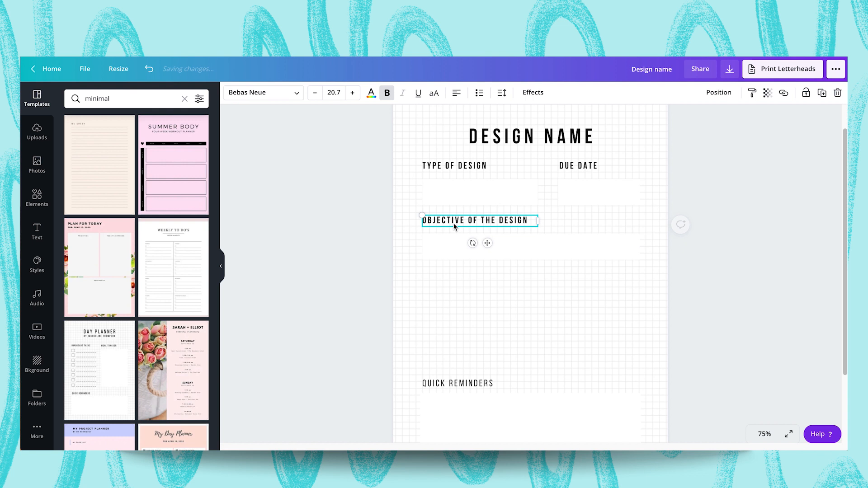
key("ctrl+d")
left_click_drag(465, 228, 460, 277)
double_click(461, 275)
key("ctrl+a")
type("KEY POINTS FROM DESIGN BRIEF OR CLIE")
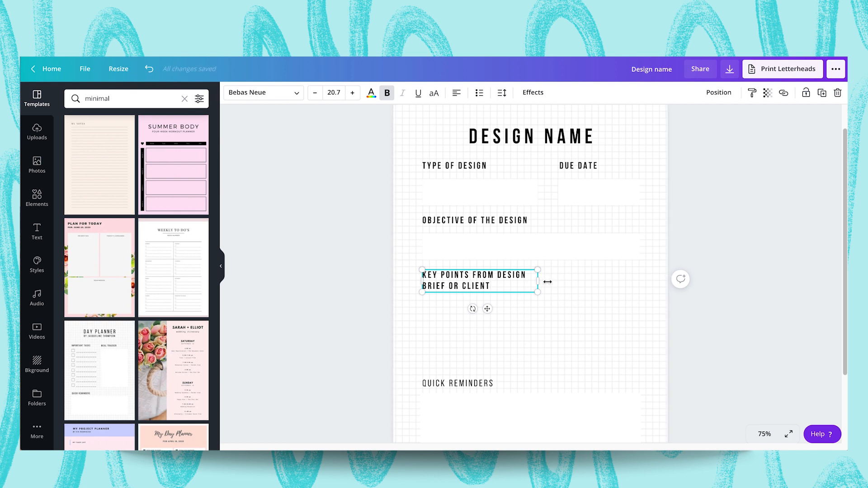
left_click_drag(542, 282, 640, 278)
Place a copy of the full-width white box under the KEY POINTS heading and make it taller
left_click(546, 246)
key("ctrl+d")
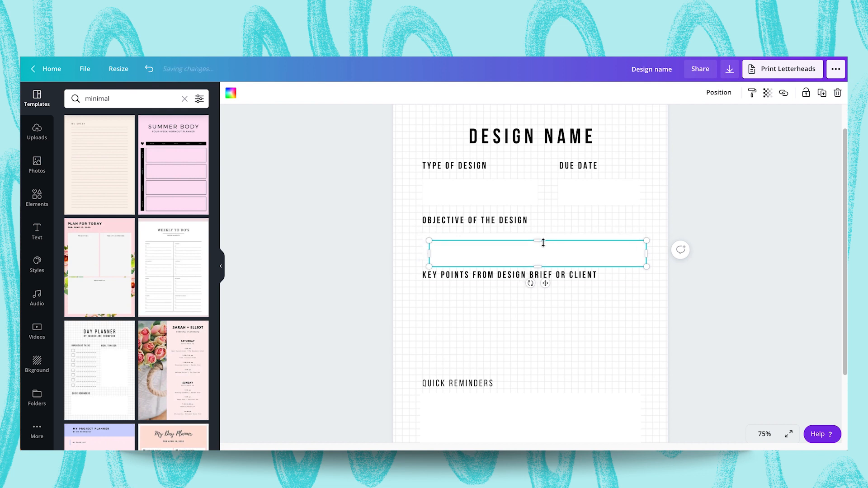
left_click_drag(474, 248, 469, 299)
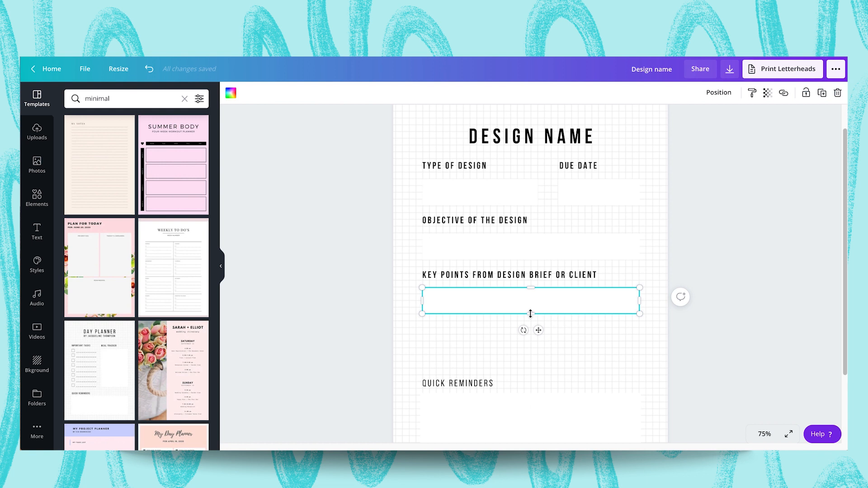
left_click_drag(530, 314, 530, 327)
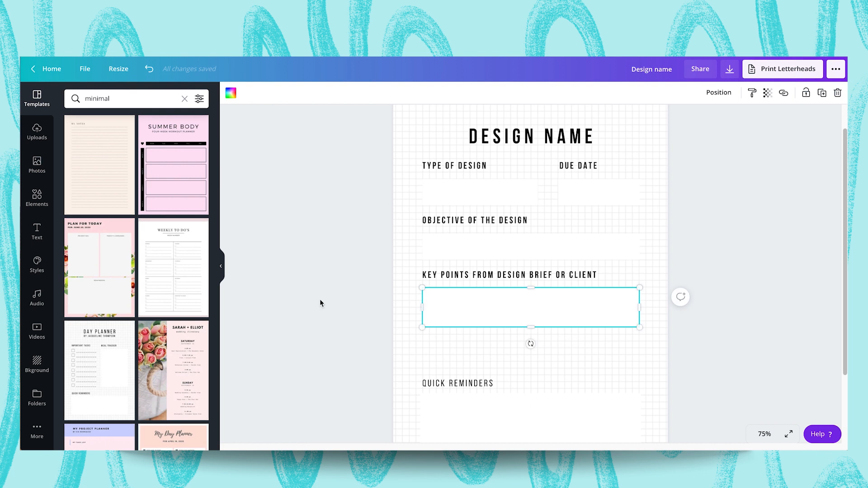
Duplicate the KEY POINTS heading below its white box and change the copy to "MY NOTES"
scroll(319, 299, "down", 3)
scroll(320, 299, "up", 1)
scroll(321, 299, "down", 1)
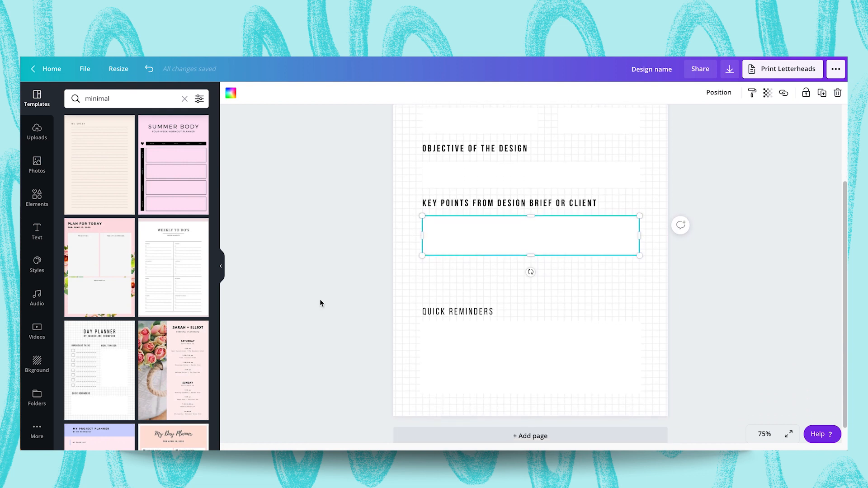
left_click(466, 206)
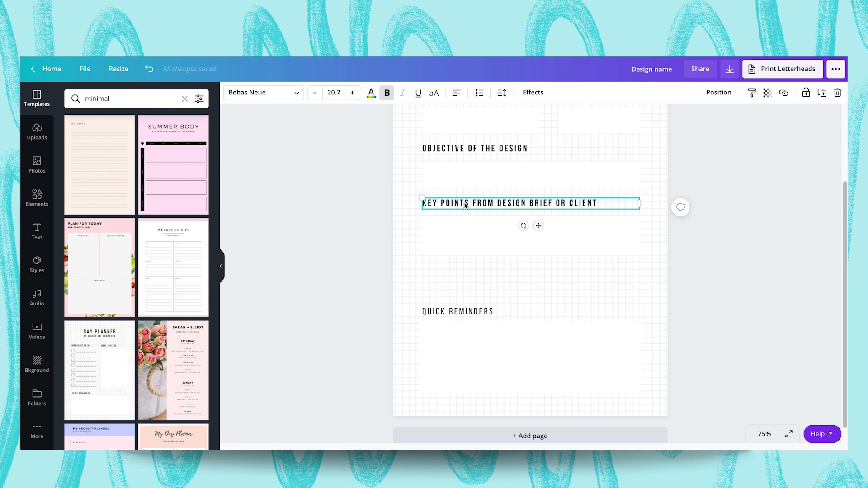
key("ctrl+d")
left_click_drag(466, 206, 465, 272)
triple_click(466, 272)
type("MY NOTES")
Delete the QUICK REMINDERS heading and move its white box up under the MY NOTES heading
left_click(447, 312)
key("Delete")
left_click(454, 339)
left_click_drag(454, 339, 454, 305)
left_click(442, 278)
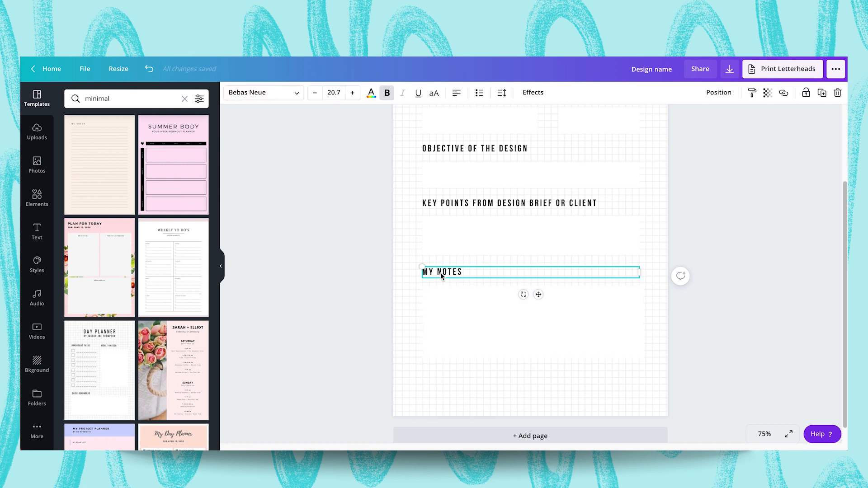
left_click(354, 274)
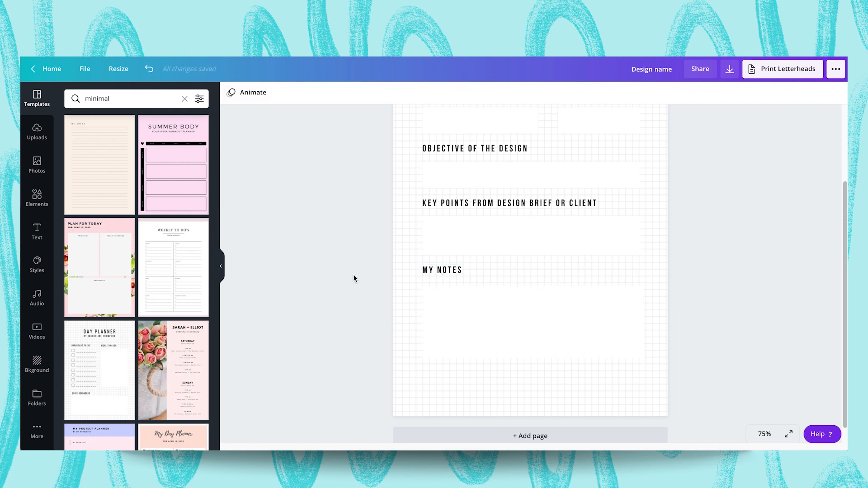
Align the MY NOTES box with the heading's left edge, shorten it and narrow it to match the boxes above
left_click(440, 302)
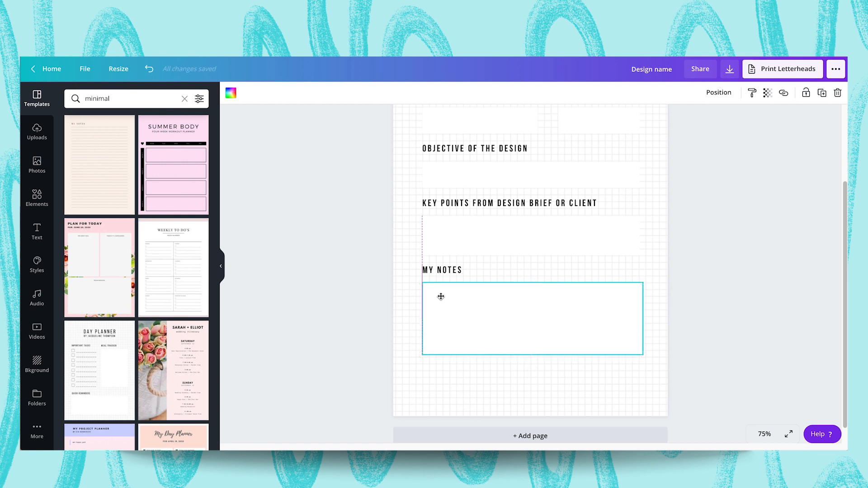
left_click_drag(533, 354, 533, 329)
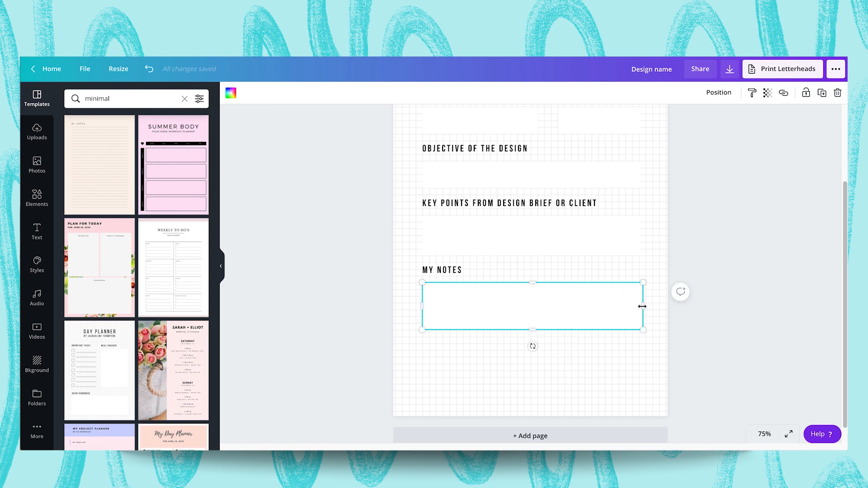
left_click_drag(643, 307, 639, 307)
Adjust the right edge of the DUE DATE box to line up with the wider boxes below
scroll(701, 255, "up", 2)
left_click(618, 186)
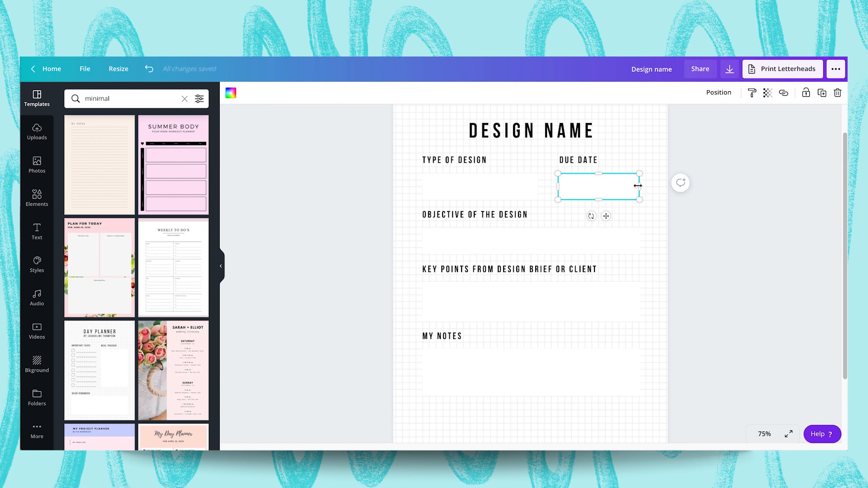
left_click_drag(639, 186, 639, 185)
left_click(729, 282)
Duplicate the MY NOTES heading and place the copy below the notes box, aligned with the original
scroll(729, 283, "down", 2)
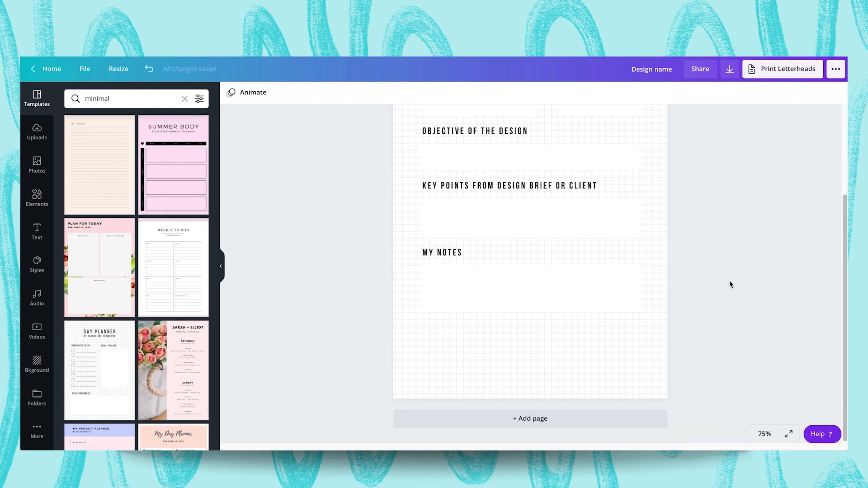
left_click(444, 255)
left_click_drag(444, 255, 446, 331)
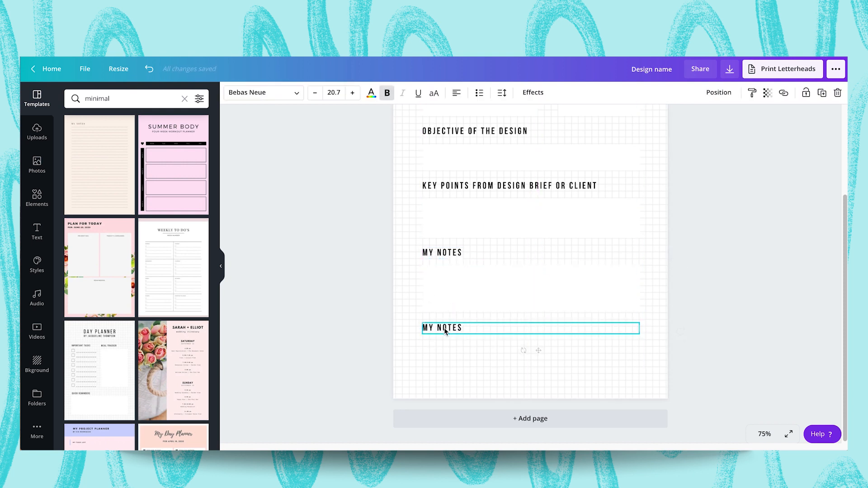
left_click(446, 345)
Place a copy of the notes box under the second MY NOTES heading and match its right edge to the margin
left_click(439, 269)
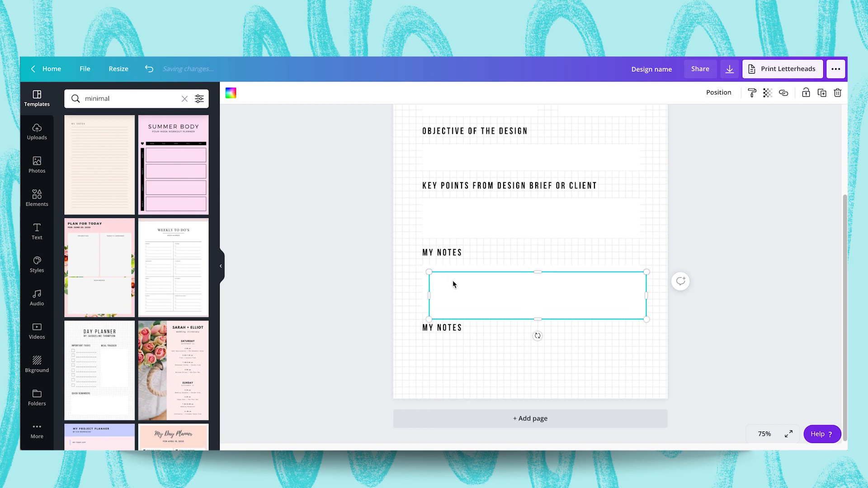
left_click_drag(454, 288, 449, 357)
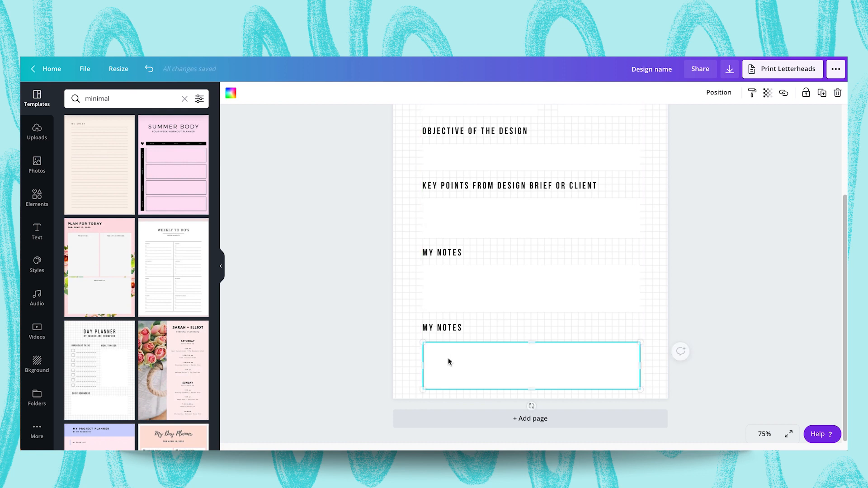
left_click_drag(641, 367, 640, 366)
left_click(731, 325)
Move the TYPE OF DESIGN and DUE DATE boxes up together, closer to their headings
scroll(731, 325, "up", 3)
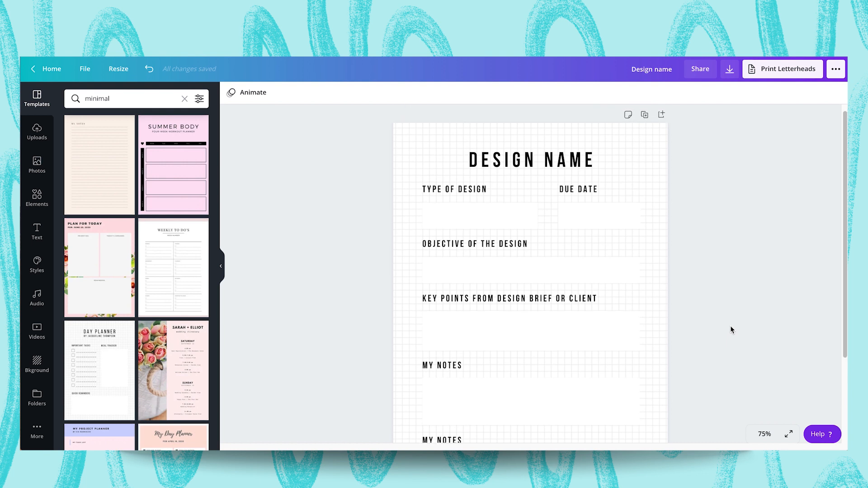
scroll(731, 326, "down", 3)
scroll(731, 326, "up", 2)
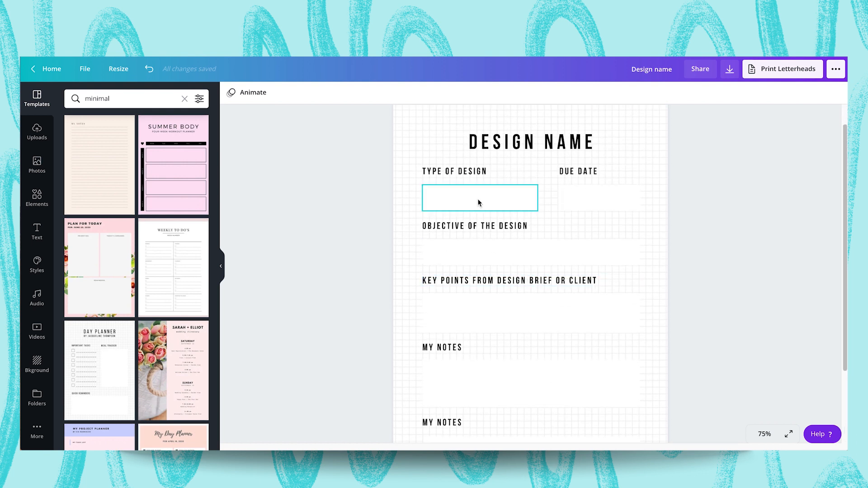
left_click_drag(667, 209, 390, 203)
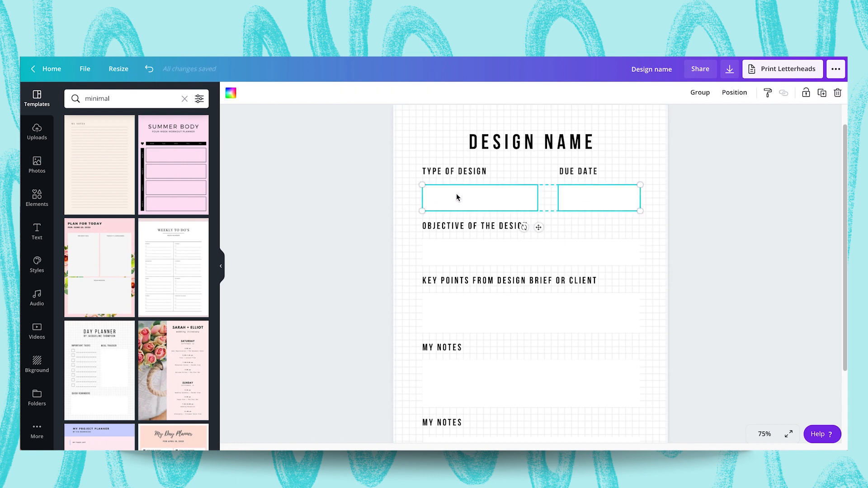
left_click_drag(456, 192, 457, 190)
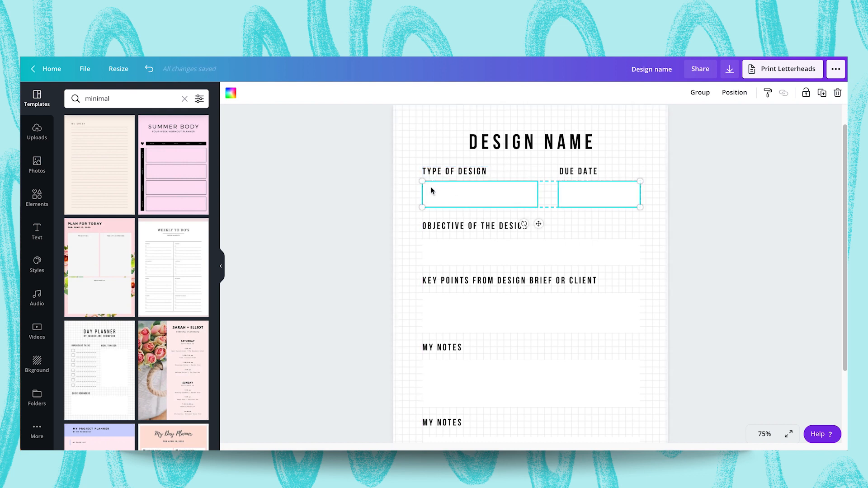
Move the remaining headings and white boxes up one by one to tighten the vertical spacing between the sections
left_click_drag(500, 227, 500, 221)
left_click_drag(506, 258, 506, 250)
left_click_drag(463, 282, 464, 273)
left_click_drag(465, 307, 465, 297)
left_click_drag(435, 347, 434, 334)
left_click_drag(435, 373, 446, 349)
scroll(435, 357, "down", 2)
left_click(446, 312)
scroll(446, 271, "up", 2)
scroll(375, 302, "down", 2)
scroll(375, 305, "down", 1)
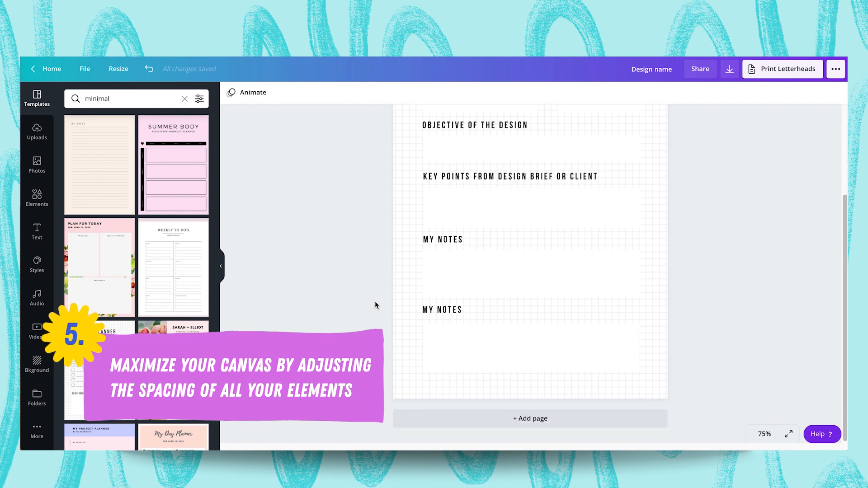
Change the second MY NOTES heading to "KEY FINDINGS & INSPIRATION FROM RESEARCH"
left_click(447, 312)
double_click(446, 314)
type("KEY ")
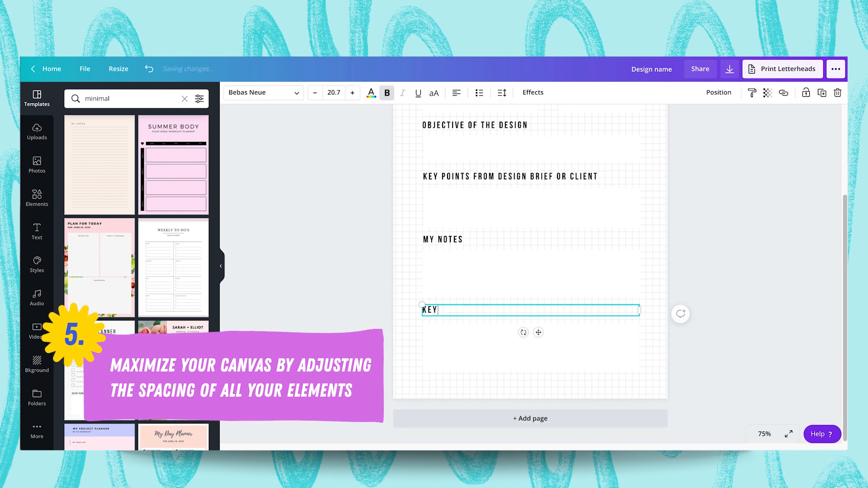
type("FINDINGS & INSPIRATIO")
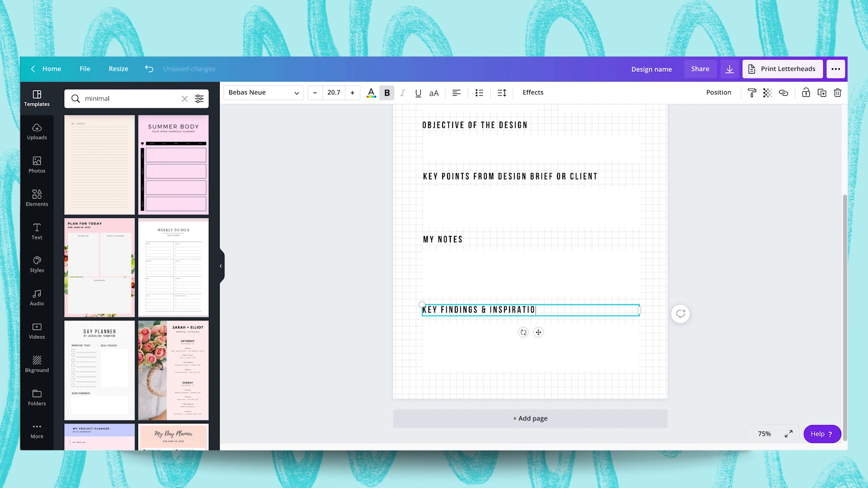
type("N FROM RESEARCH")
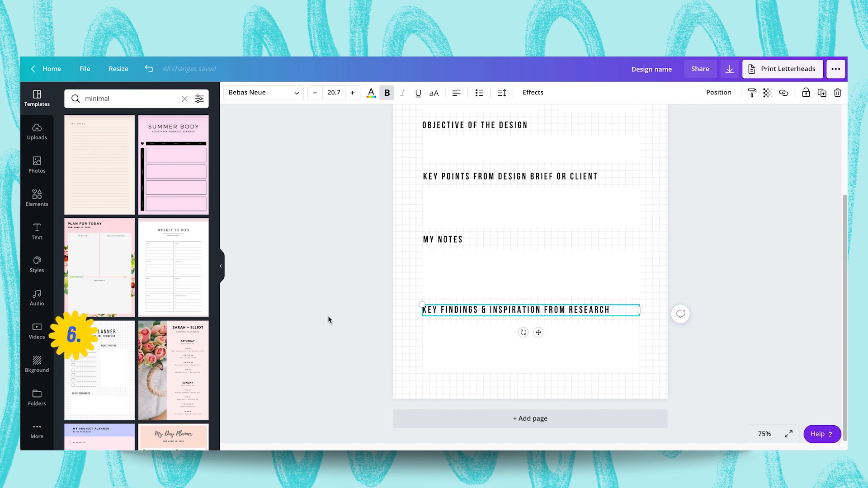
left_click(397, 335)
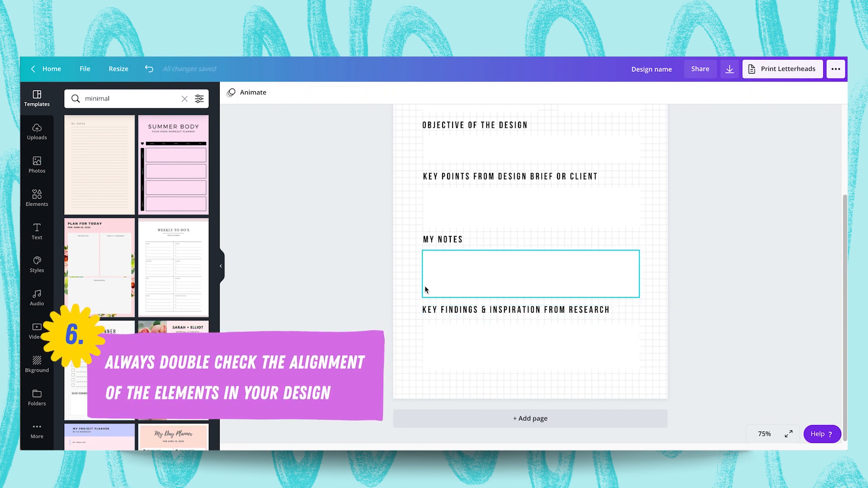
Nudge the TYPE OF DESIGN and OBJECTIVE OF THE DESIGN headings and boxes slightly left so their left edges line up
scroll(389, 291, "up", 3)
left_click_drag(454, 220, 452, 220)
left_click_drag(452, 267, 450, 266)
left_click_drag(451, 247, 449, 247)
left_click(370, 241)
left_click(446, 217)
left_click_drag(444, 197, 442, 198)
Nudge the KEY POINTS, MY NOTES and KEY FINDINGS headings and boxes left to align with the sections above
left_click_drag(446, 297, 444, 297)
left_click_drag(448, 319, 445, 319)
scroll(445, 289, "down", 2)
left_click_drag(444, 273, 442, 273)
left_click_drag(453, 296, 451, 295)
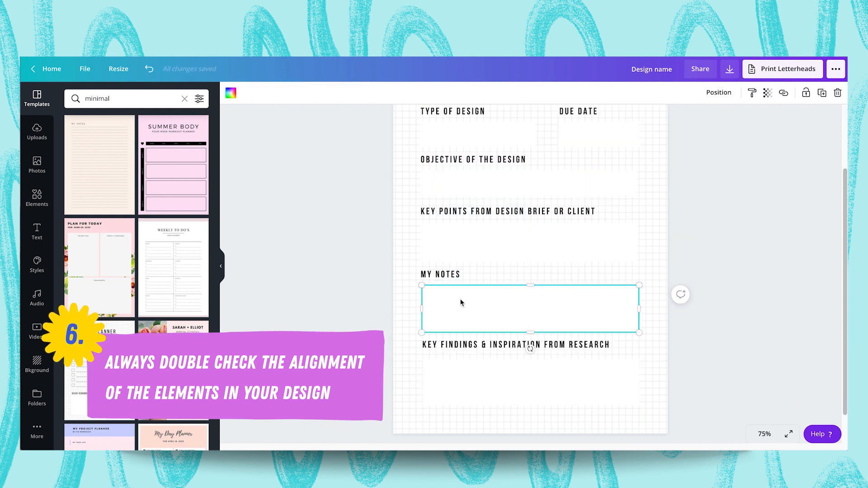
left_click_drag(457, 344, 455, 344)
left_click_drag(454, 372, 452, 372)
left_click(366, 323)
scroll(366, 323, "up", 2)
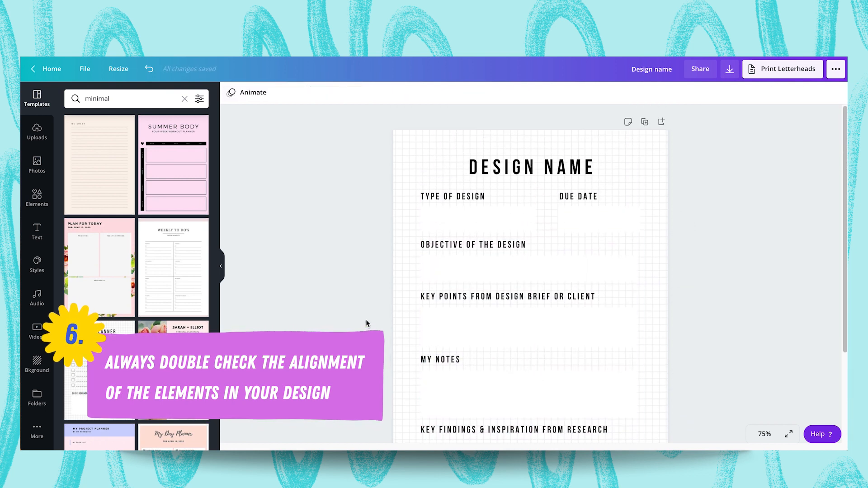
scroll(366, 321, "down", 3)
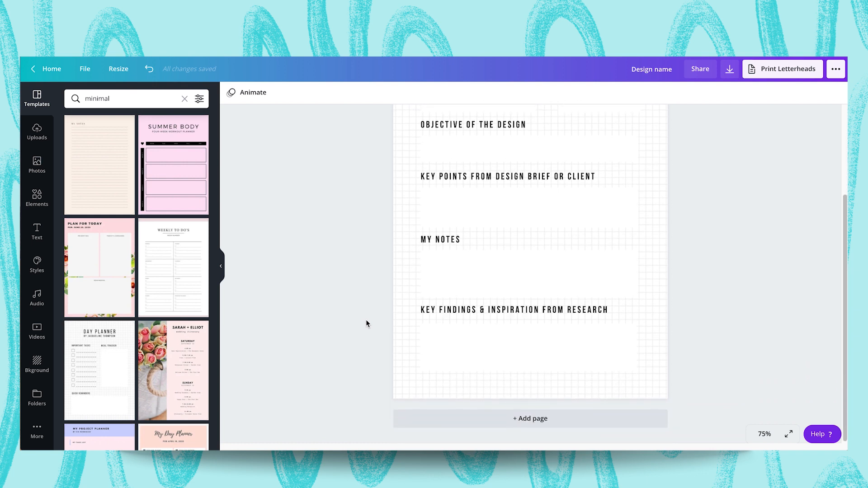
scroll(366, 320, "up", 3)
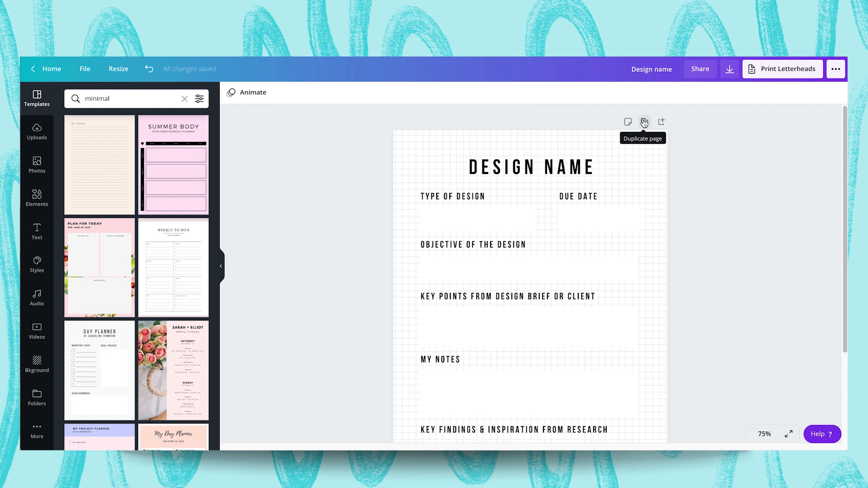
Duplicate the finished planner page as a second page
left_click(645, 122)
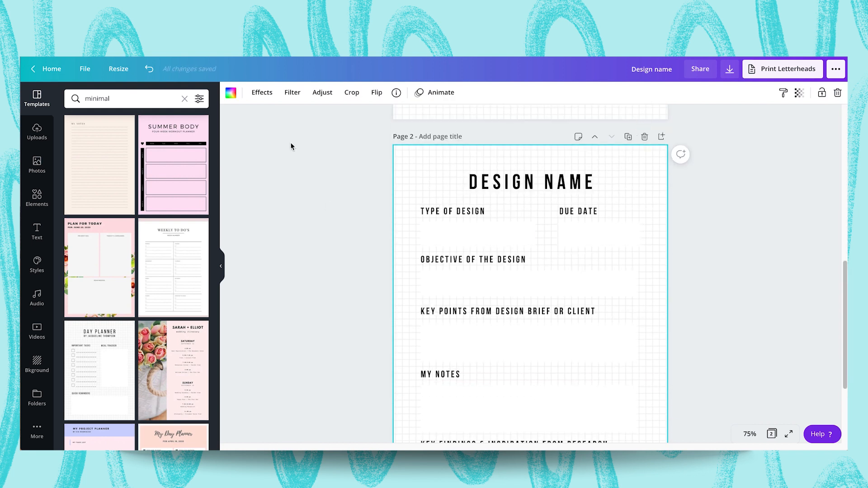
scroll(353, 264, "up", 8)
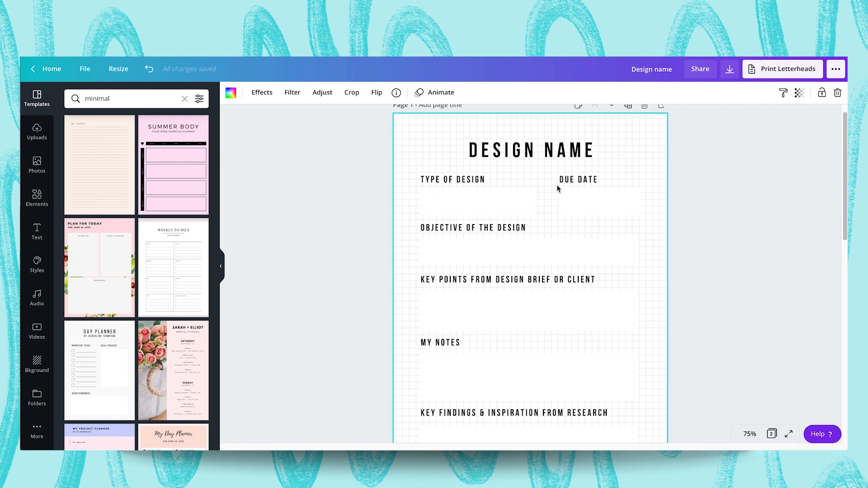
scroll(483, 249, "down", 3)
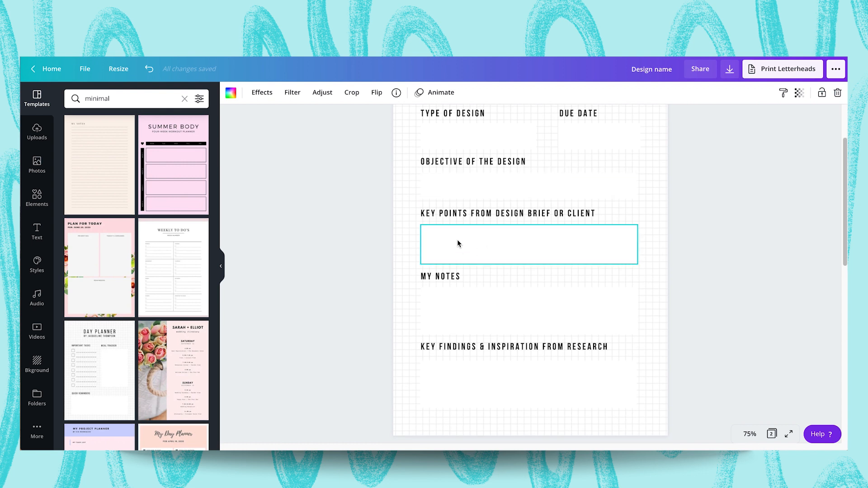
scroll(458, 244, "down", 3)
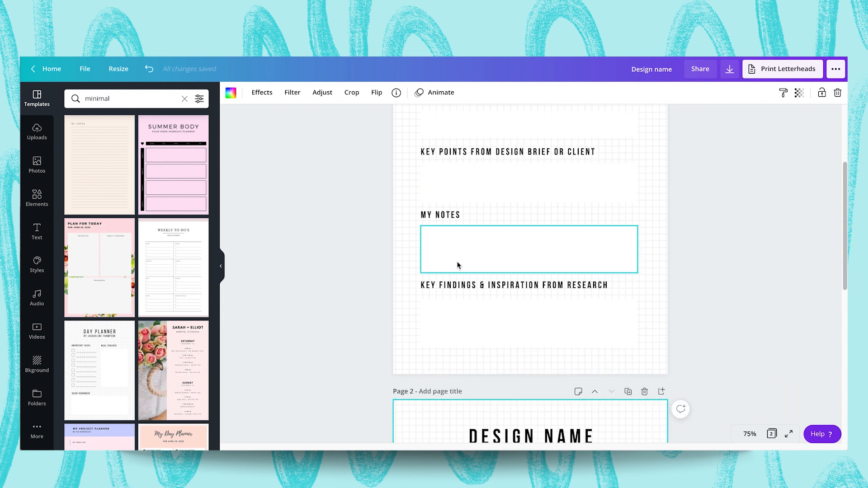
scroll(465, 278, "down", 8)
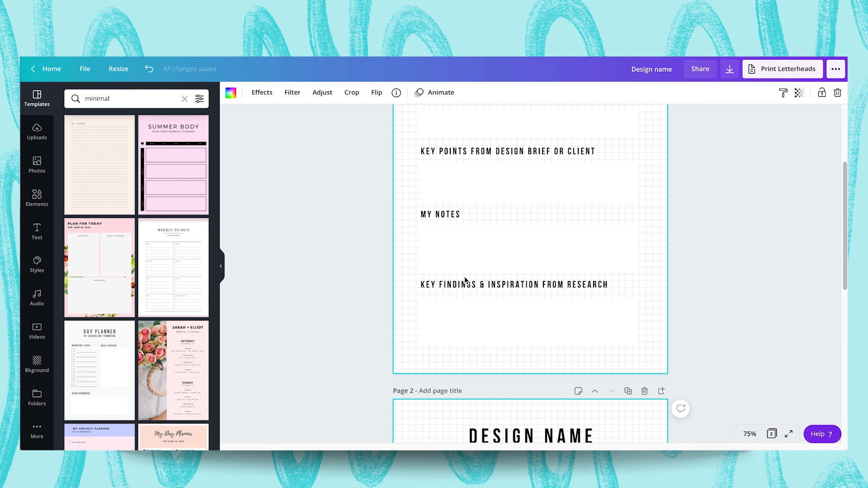
scroll(465, 278, "down", 5)
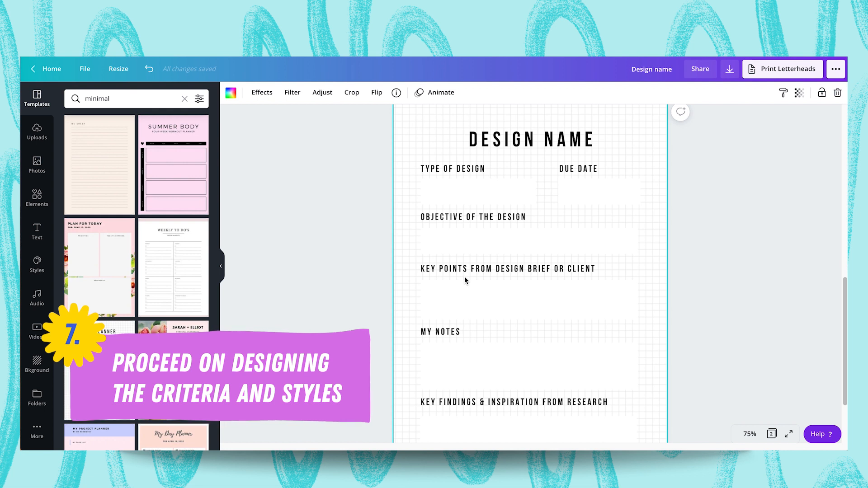
Change the title on page 2 to "DESIGN PLANNER"
left_click(514, 136)
triple_click(589, 150)
left_click(550, 141)
left_click_drag(545, 139, 595, 140)
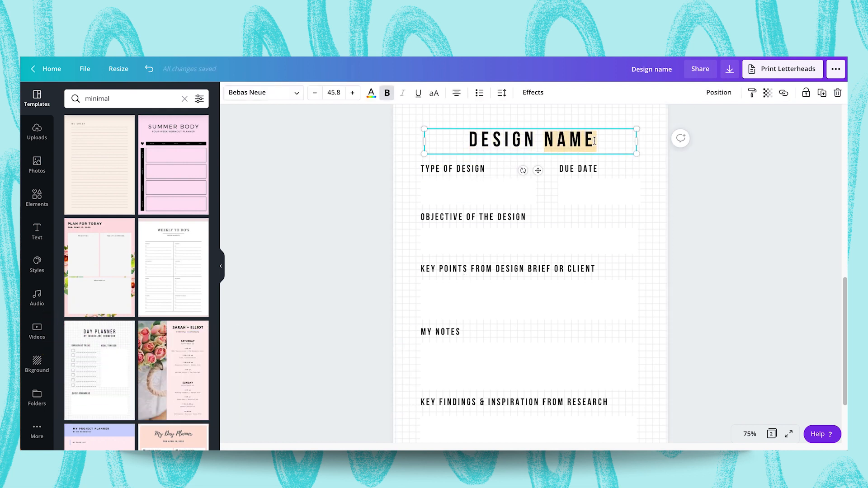
type("PLANNER")
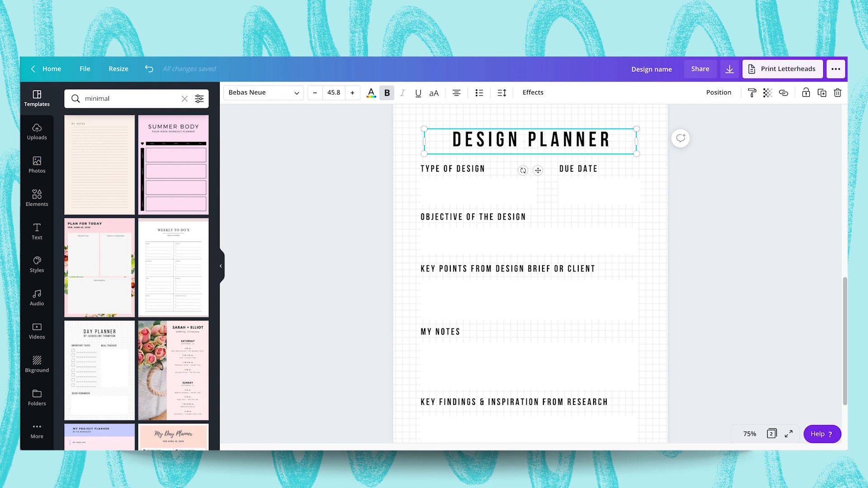
Rename the TYPE OF DESIGN heading on page 2 to "CHECKLIST"
left_click(470, 170)
triple_click(469, 170)
type("C")
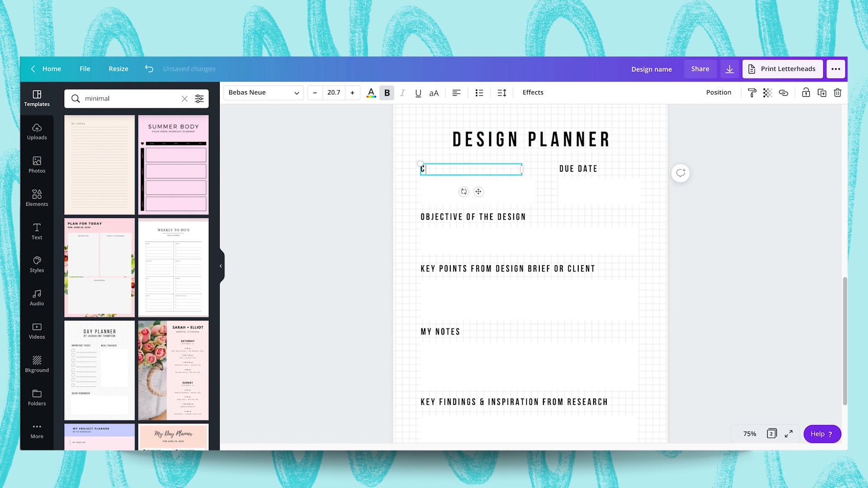
type("HECKLIST")
Delete the DUE DATE heading and its box on page 2 and widen the CHECKLIST box across the full column
left_click_drag(637, 167, 590, 185)
key("Delete")
left_click(526, 198)
left_click_drag(540, 192, 640, 189)
Delete the OBJECTIVE box together with the KEY POINTS heading and its box on page 2
left_click(706, 234)
left_click_drag(699, 225, 420, 289)
key("Delete")
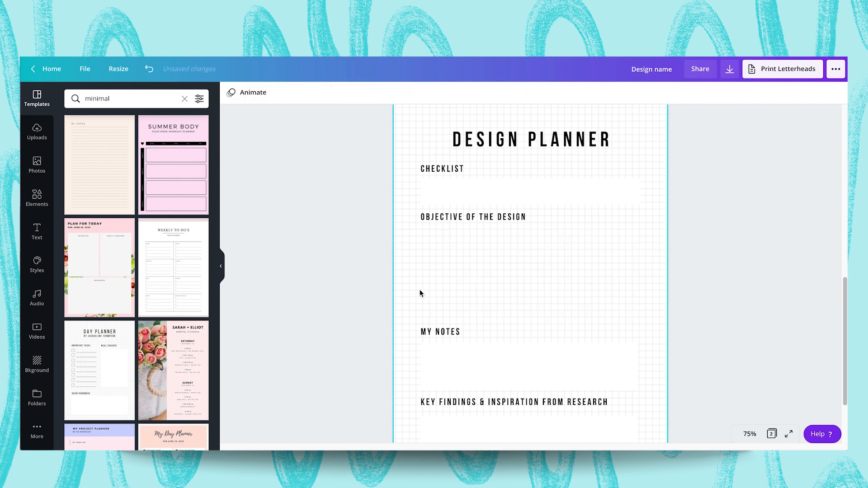
left_click(459, 228)
key("Delete")
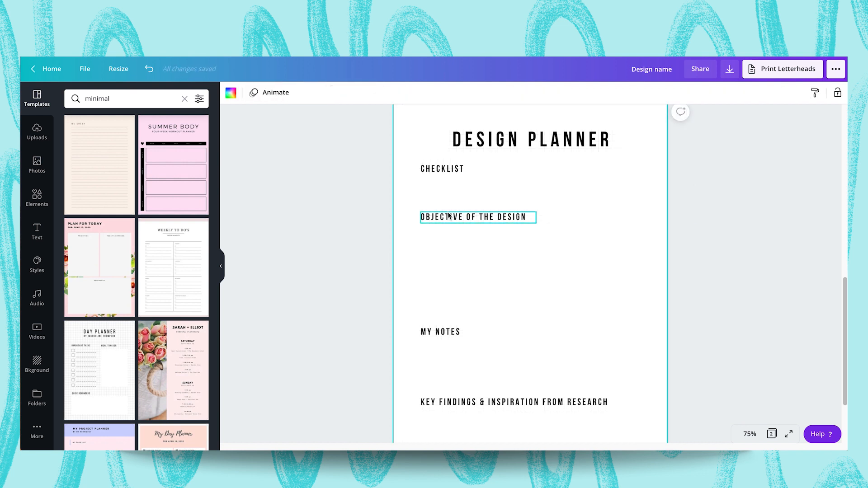
key("ctrl+z")
Delete the OBJECTIVE OF THE DESIGN heading on page 2 and extend the CHECKLIST box down to just above MY NOTES
left_click(447, 217)
key("Delete")
left_click(454, 199)
left_click_drag(530, 205, 520, 324)
left_click(265, 303)
Rename the MY NOTES heading on page 2 to "COLOURS & FONTS"
scroll(264, 303, "down", 3)
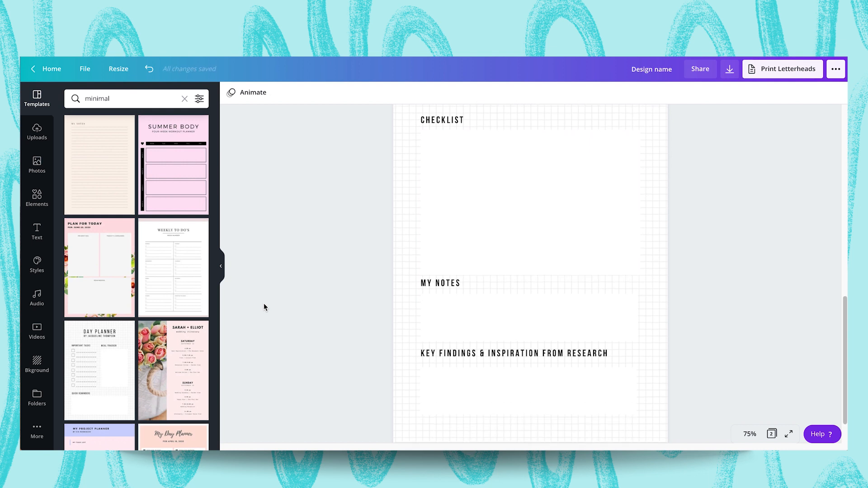
left_click(437, 266)
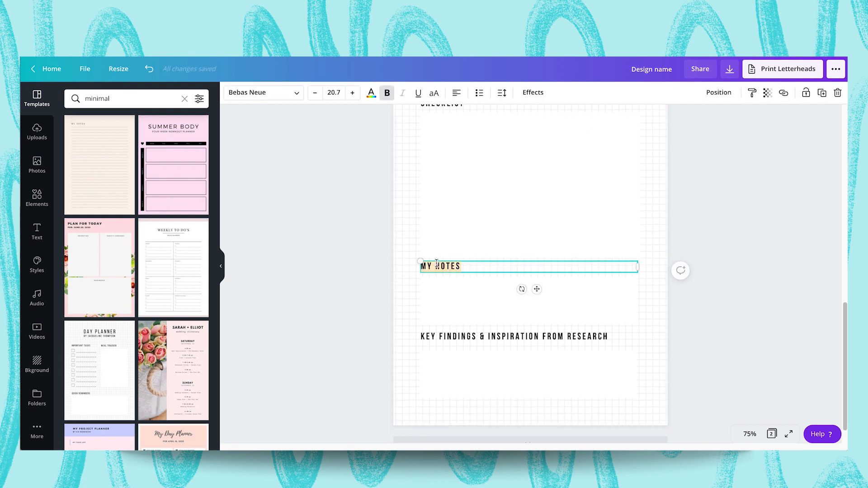
type("COLOURS & FONTS")
left_click(340, 241)
Shorten the CHECKLIST box slightly from its lower edge to leave more space above the COLOURS & FONTS heading
left_click(521, 252)
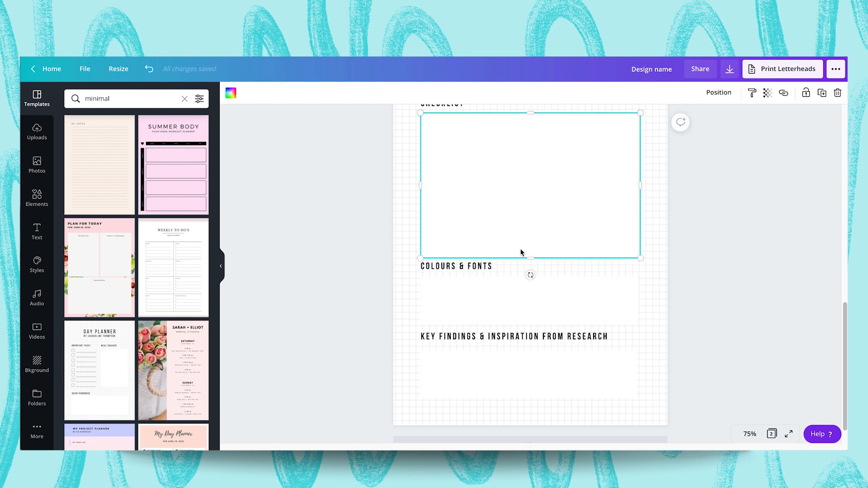
left_click_drag(530, 258, 531, 255)
left_click(379, 221)
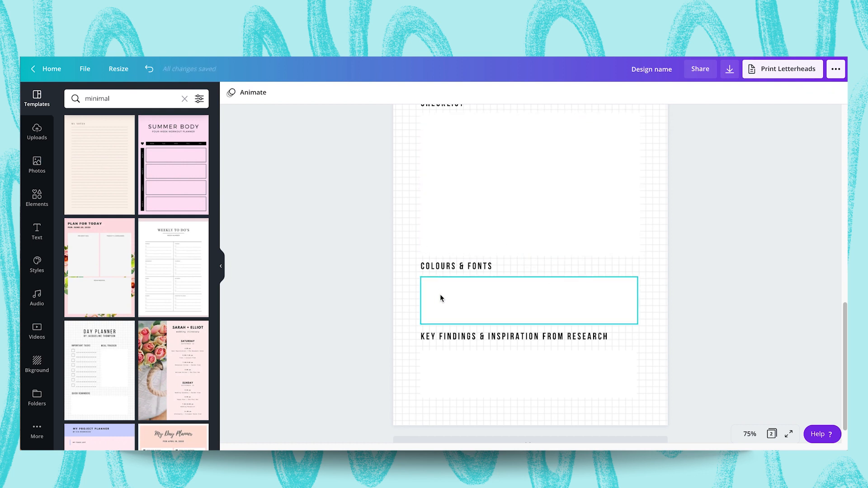
Remove the KEY FINDINGS heading and the box under COLOURS & FONTS, and extend the remaining lowest box upward
left_click(487, 338)
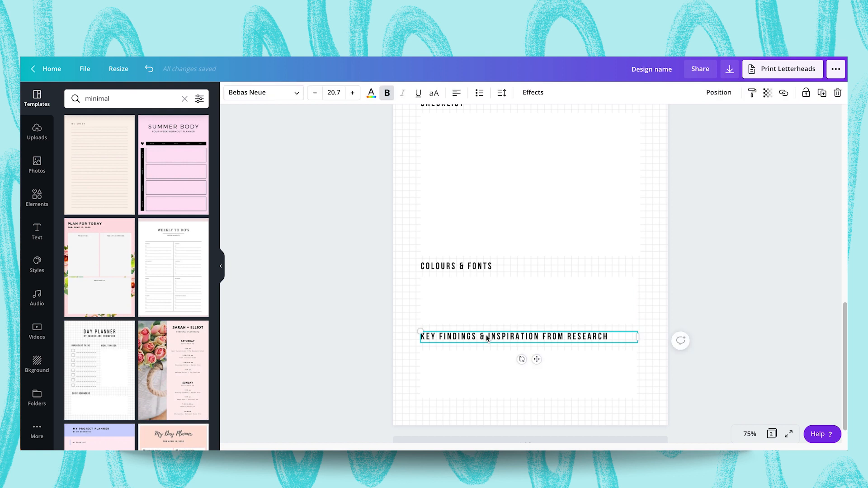
key("Delete")
left_click(469, 364)
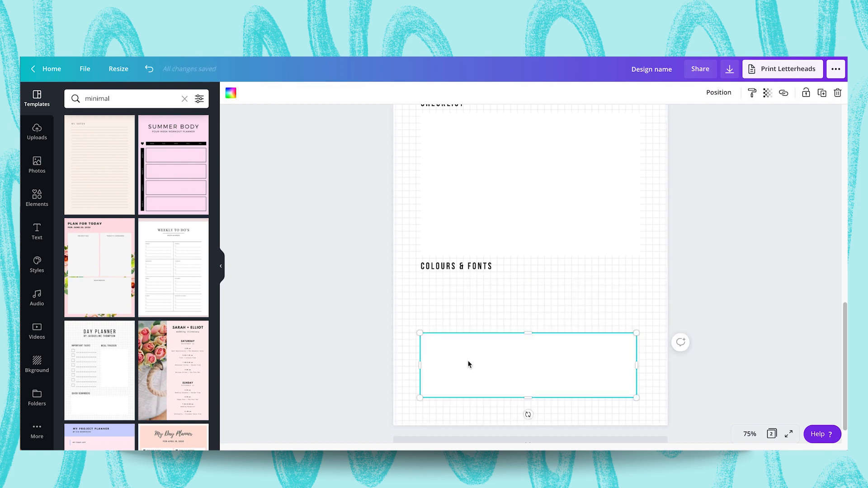
Shrink a copy of the lowest box to a small square and repeat it into a row of four under COLOURS & FONTS
left_click_drag(481, 368, 477, 305)
left_click_drag(636, 339, 467, 320)
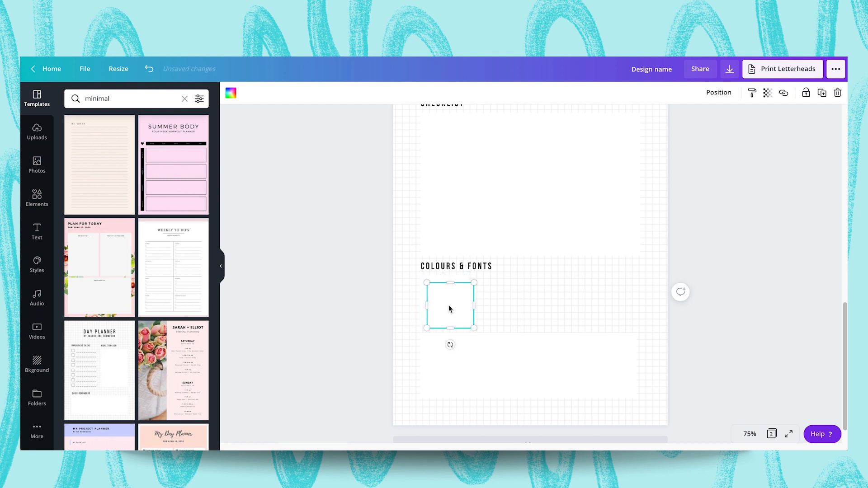
left_click_drag(449, 307, 627, 297)
Select the four squares together and scale the row down to fit the width of the CHECKLIST box
left_click_drag(686, 310, 394, 304)
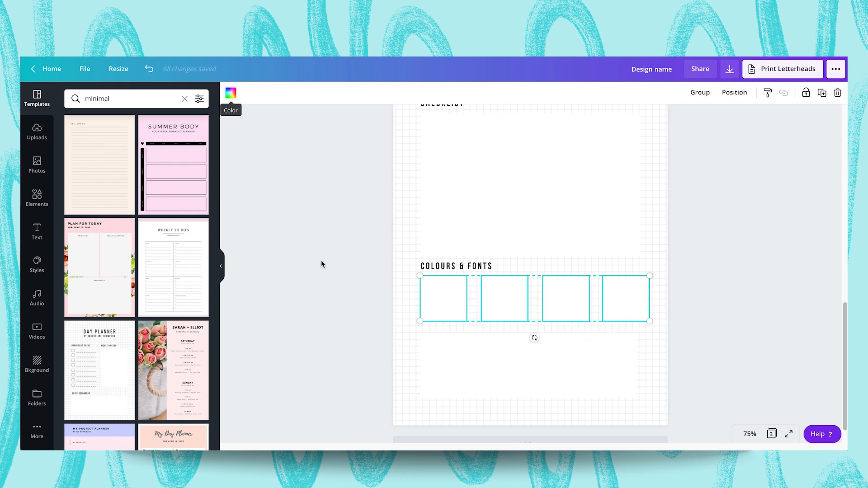
left_click(326, 289)
left_click_drag(716, 303, 411, 311)
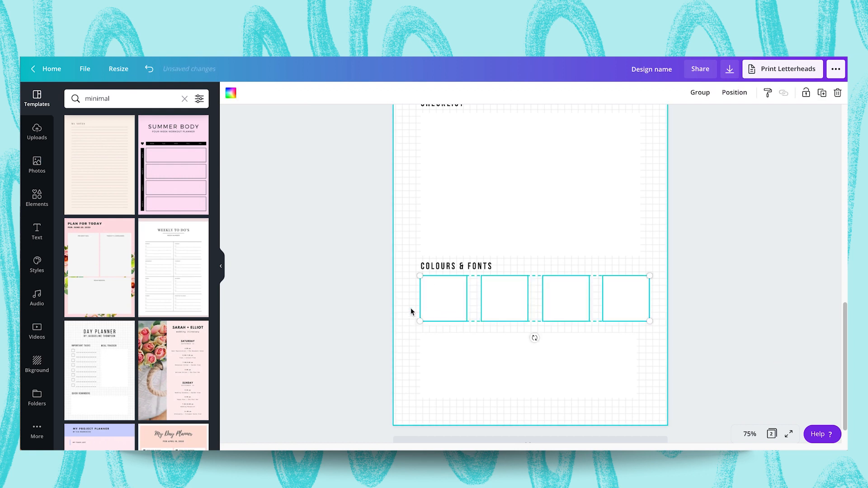
left_click_drag(647, 320, 637, 319)
Enlarge the lowest box on page 2 slightly so its right edge lines up with the CHECKLIST box
left_click(624, 352)
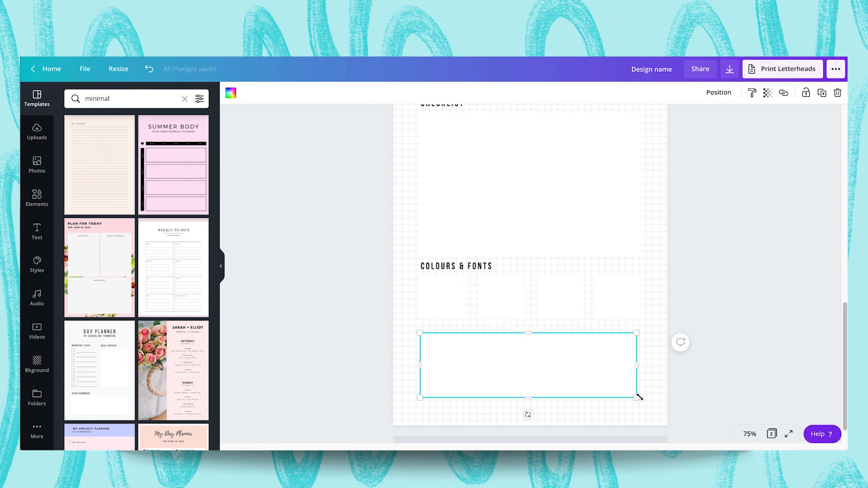
left_click_drag(639, 399, 642, 401)
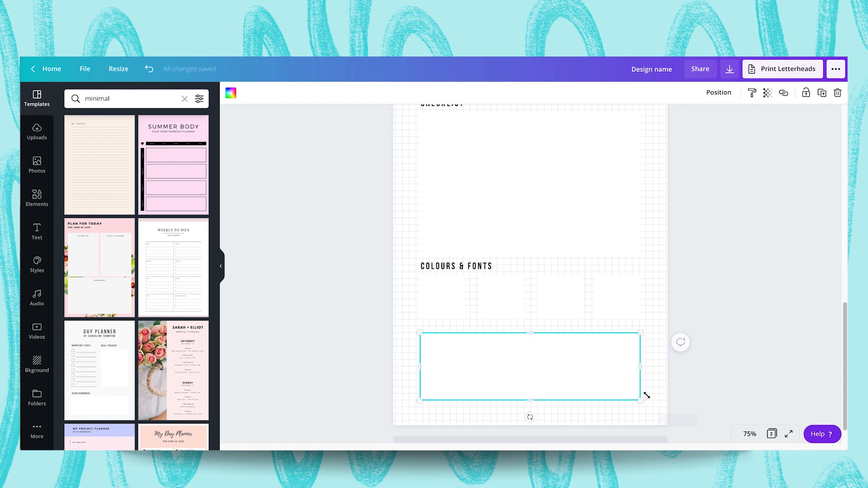
left_click(648, 395)
Enlarge the KEY FINDINGS box on page 1 slightly toward its lower right corner
scroll(620, 279, "up", 8)
left_click(625, 327)
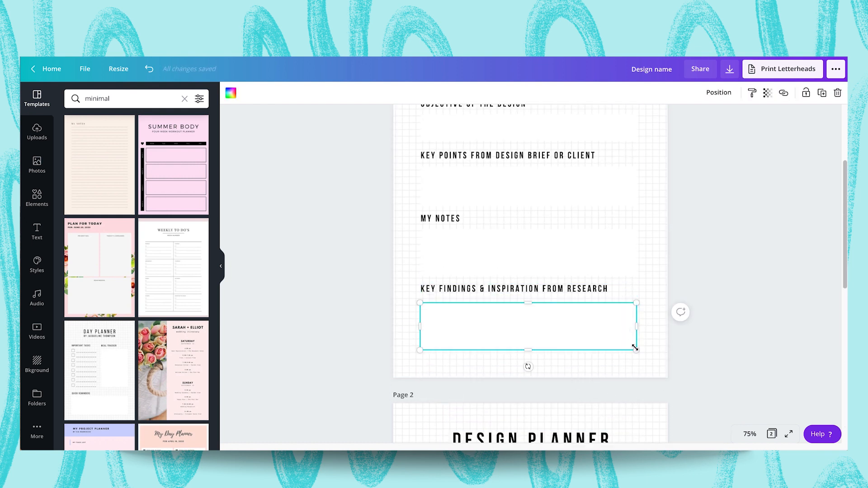
left_click_drag(638, 351, 641, 354)
left_click(775, 368)
Fill the four squares under COLOURS & FONTS, from left to right, with light blue, violet-blue, dark blue and light grey
scroll(775, 368, "down", 10)
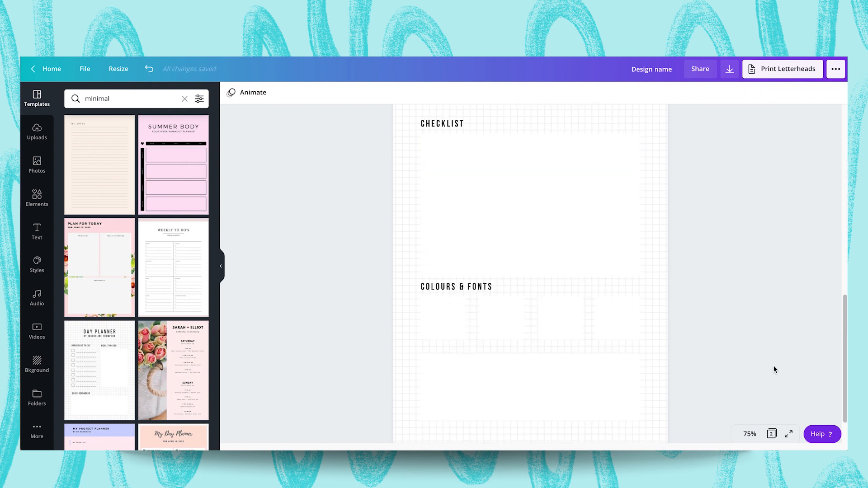
left_click(433, 260)
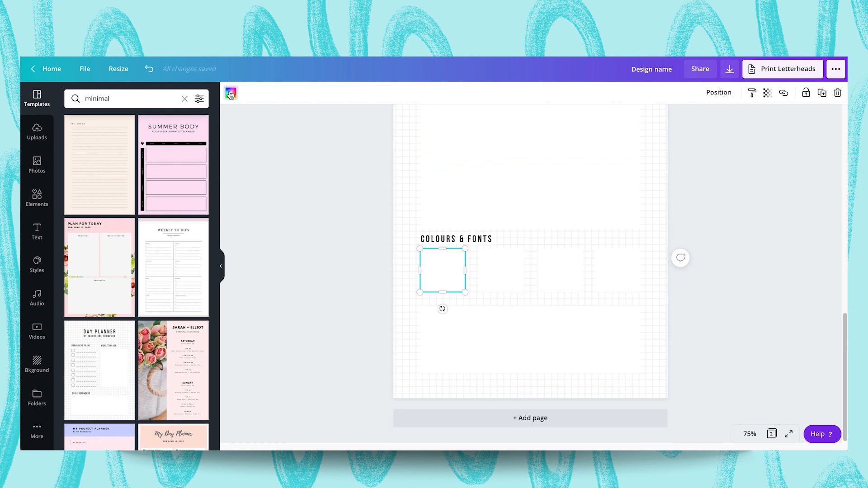
left_click(231, 92)
scroll(124, 360, "down", 5)
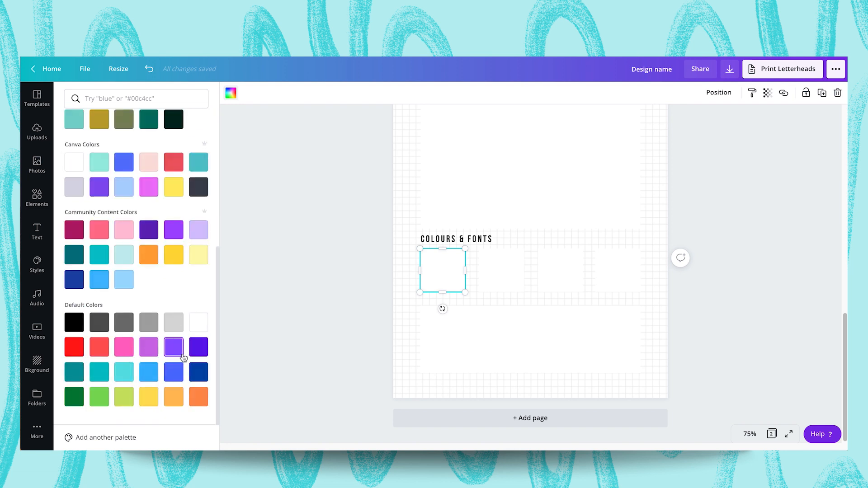
left_click(142, 377)
left_click(487, 276)
left_click(174, 372)
left_click(544, 268)
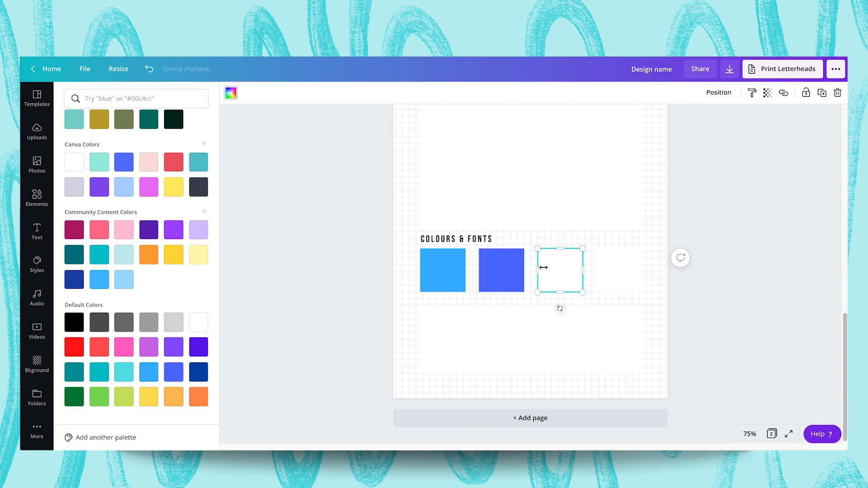
left_click(198, 374)
left_click(610, 271)
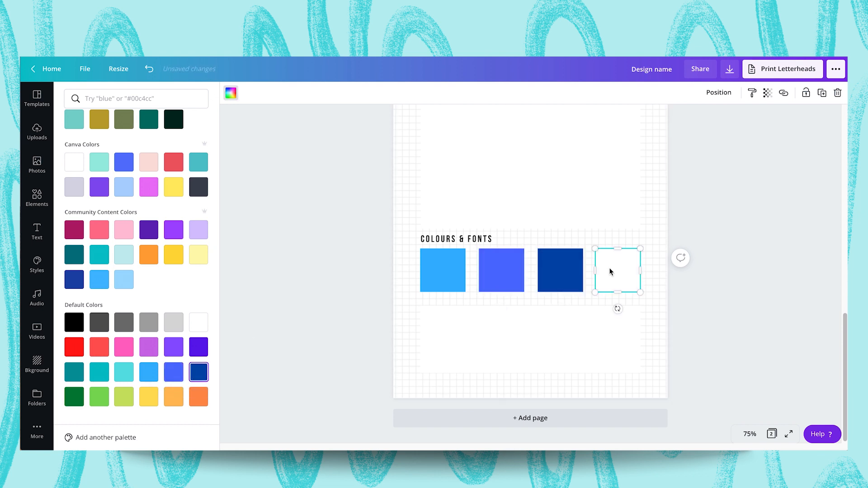
left_click(173, 323)
left_click(353, 315)
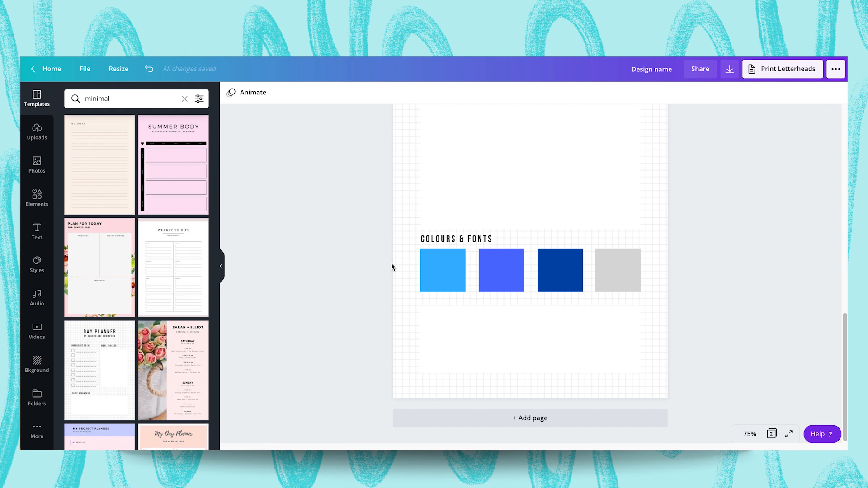
Add a heading reading "HEADING FONT" and place it in the upper part of the white box below the colour swatches
scroll(392, 267, "up", 3)
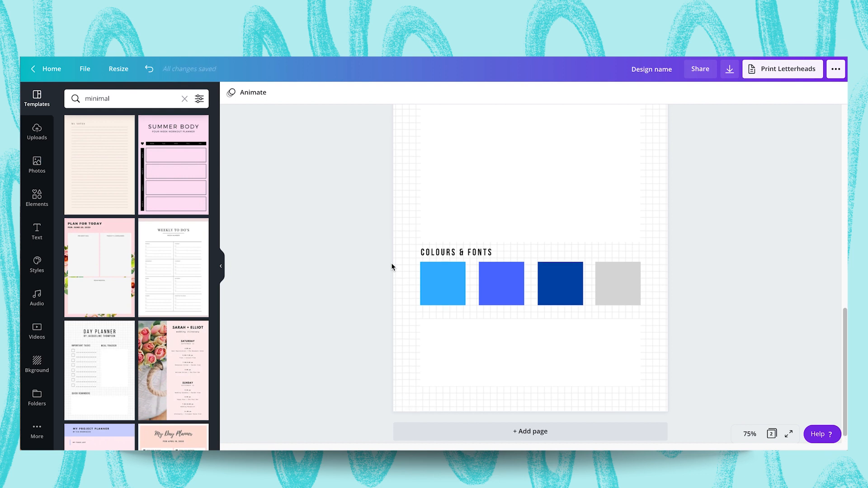
scroll(391, 265, "down", 3)
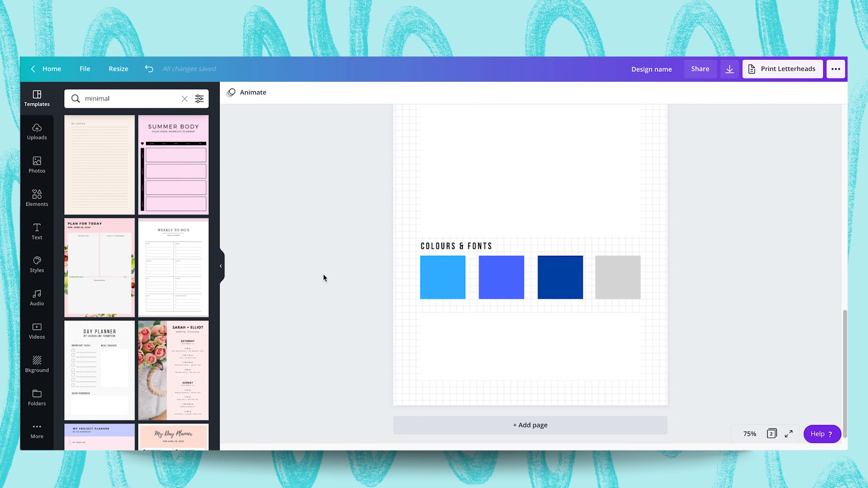
left_click(37, 243)
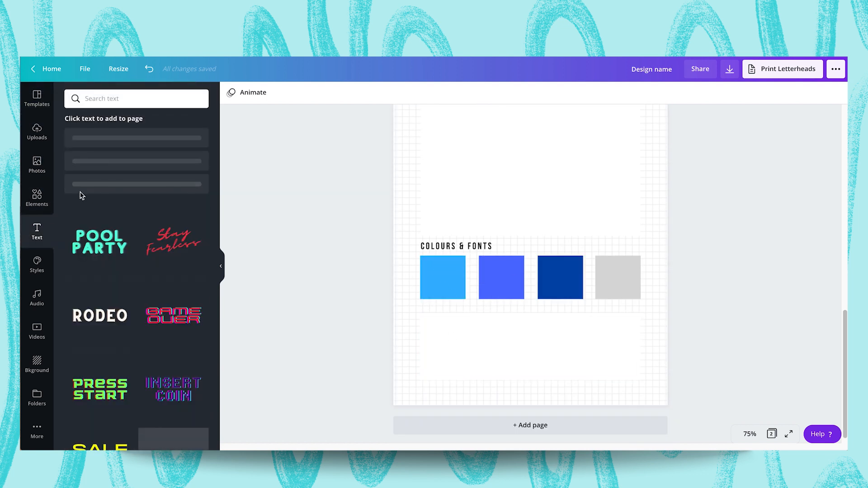
left_click(116, 141)
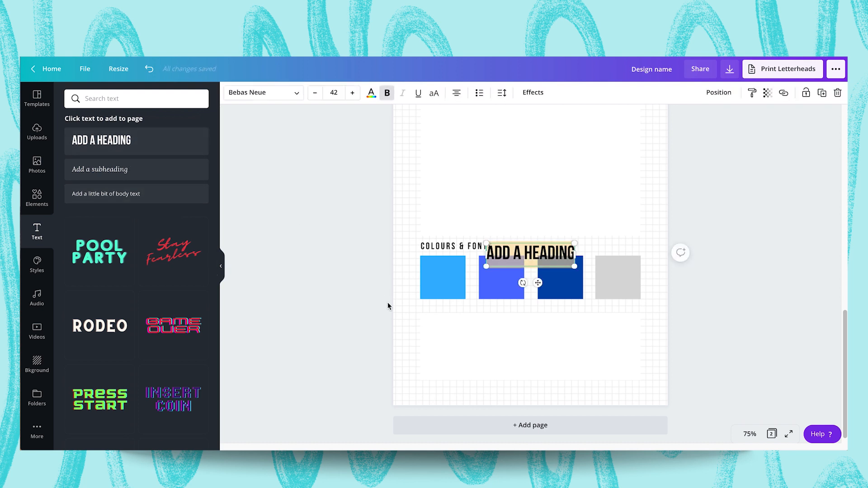
left_click_drag(540, 283, 538, 359)
type("HEADINF")
key("BackSpace")
type("G FONT")
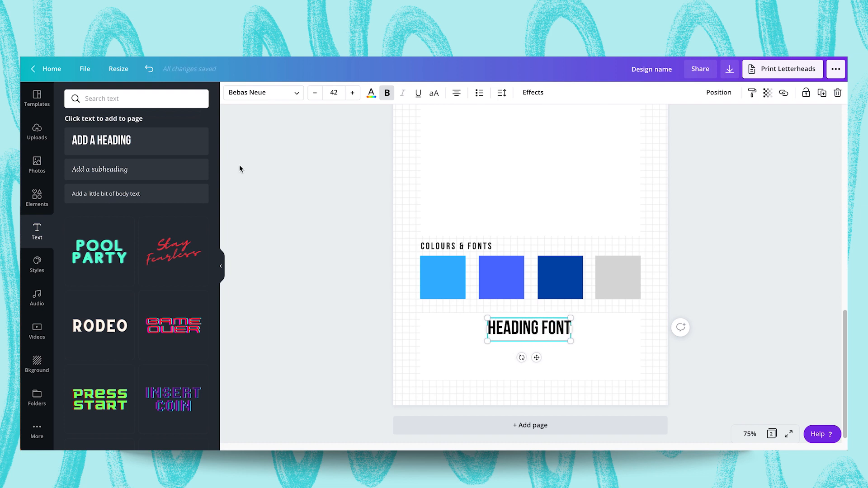
Add a subheading reading "Subheading font" directly beneath the HEADING FONT text
left_click(104, 172)
key("BackSpace")
type("Subheading font")
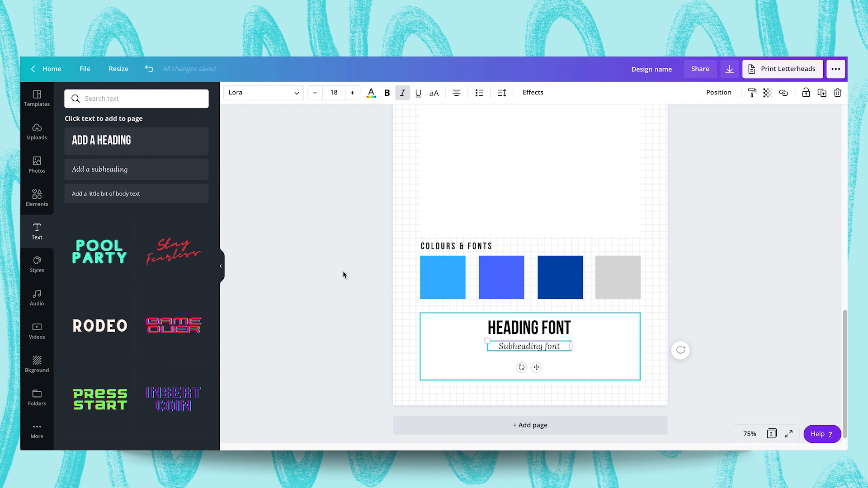
Add body text reading "Body text font" and place it directly beneath the subheading font sample
left_click(144, 194)
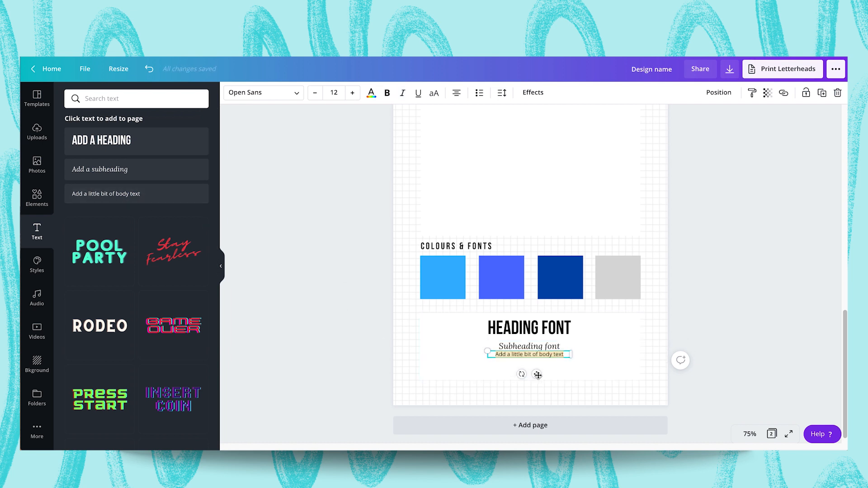
left_click_drag(537, 374, 537, 379)
type("Body text font")
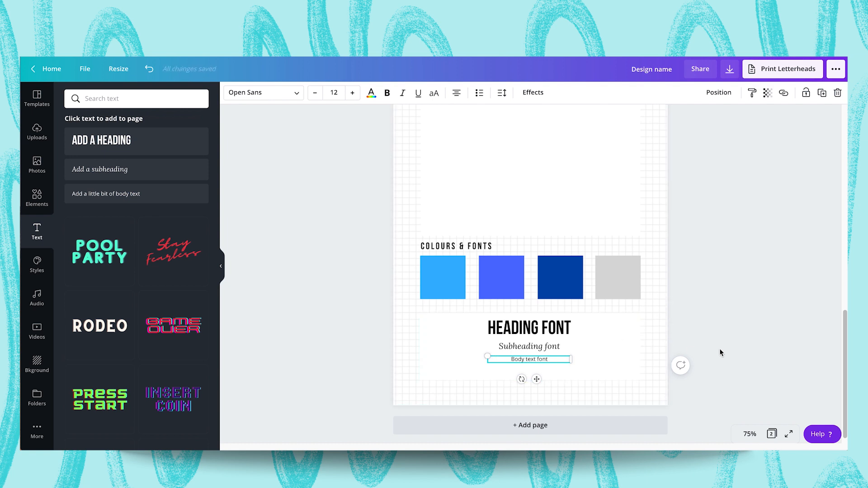
Lock the white box behind the font samples
left_click(622, 345)
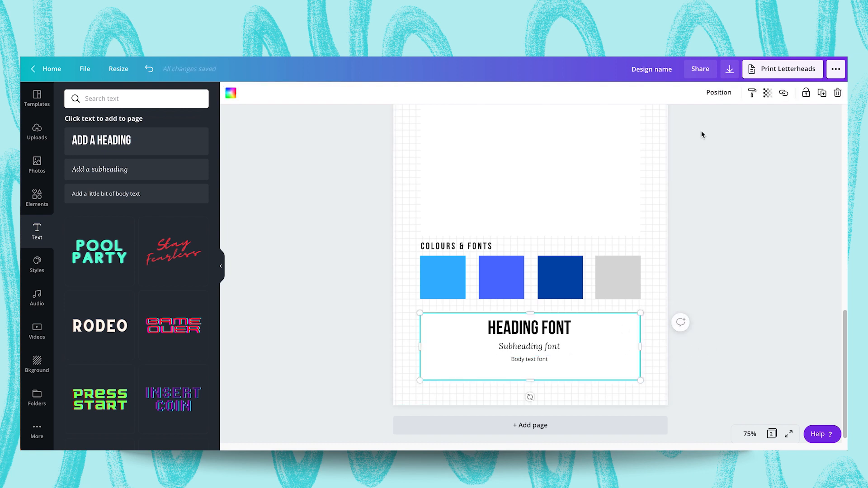
left_click(805, 93)
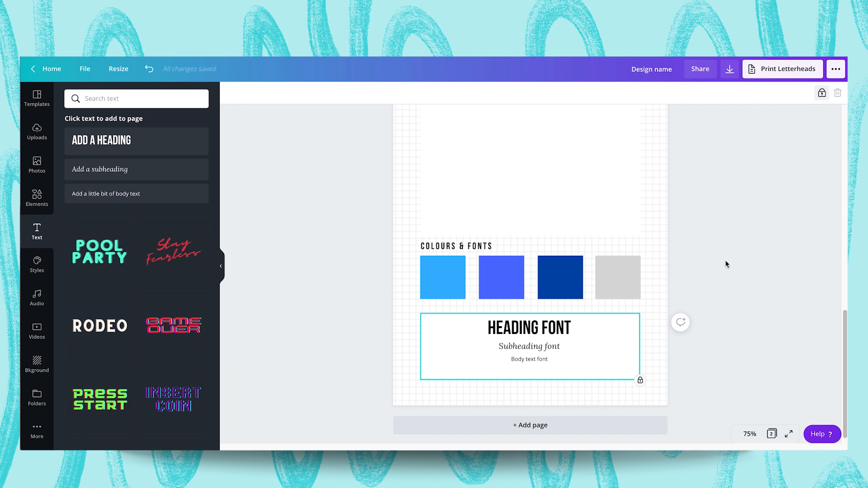
left_click(708, 344)
Enlarge the three font sample texts together and centre them horizontally on the page as a temporary group
left_click_drag(652, 376, 507, 325)
left_click_drag(572, 367, 589, 380)
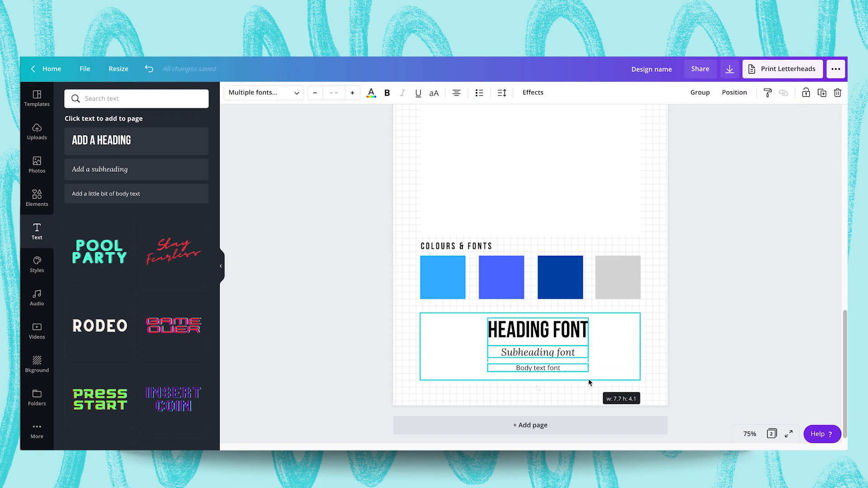
left_click(744, 96)
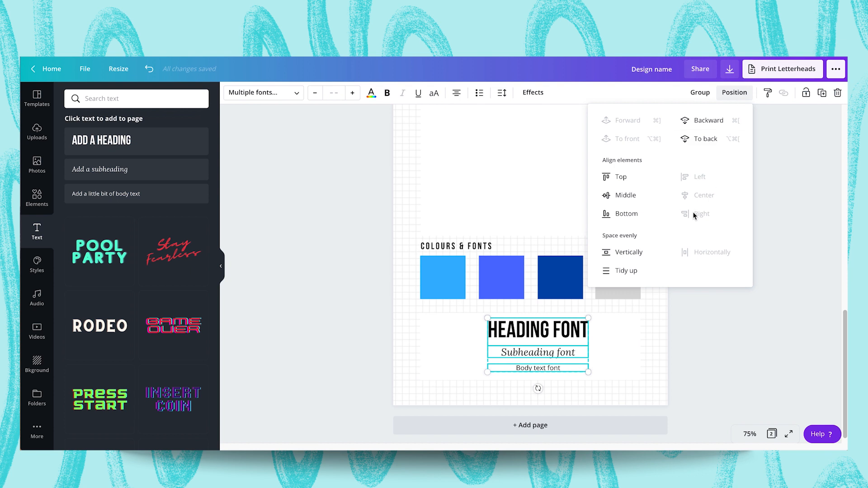
left_click(700, 93)
left_click(719, 92)
left_click(699, 176)
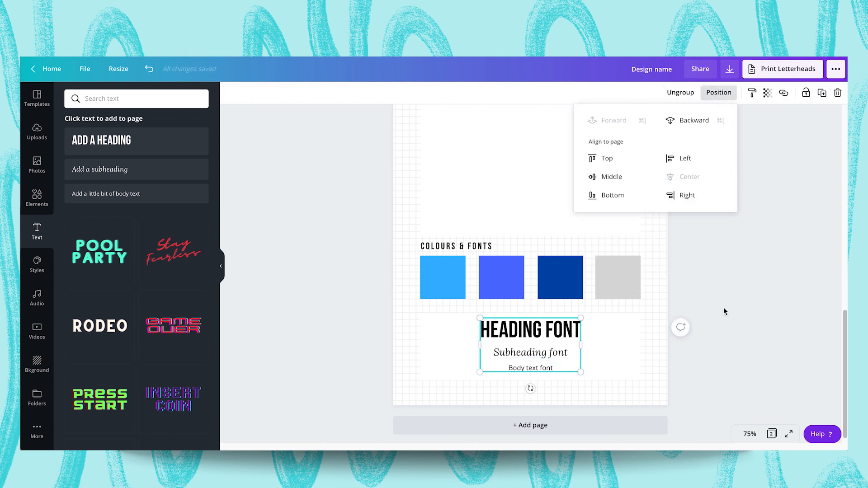
left_click(681, 92)
left_click(702, 262)
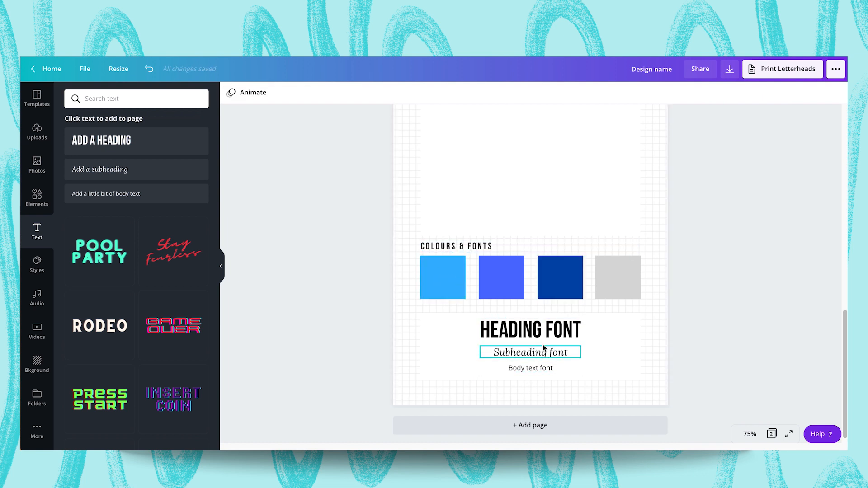
Add a subheading reading "Item 1" near the upper left corner of the white CHECKLIST box on page 2
scroll(543, 343, "up", 3)
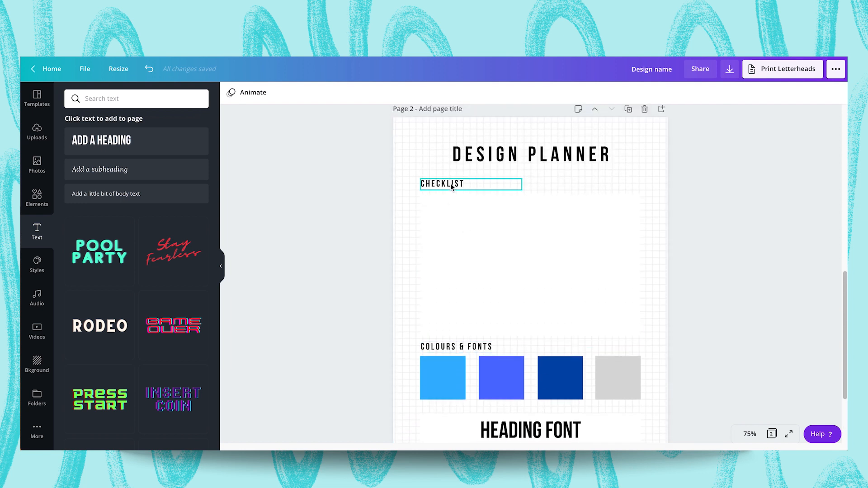
scroll(451, 184, "up", 6)
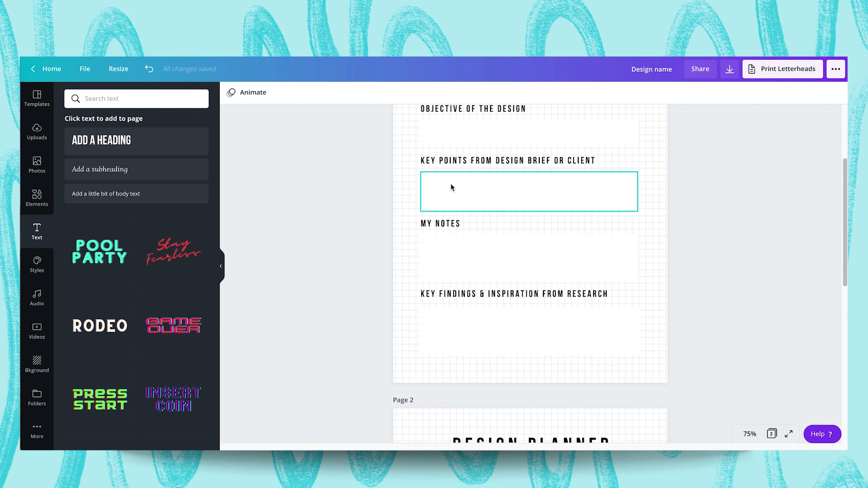
scroll(450, 183, "down", 4)
scroll(451, 183, "down", 2)
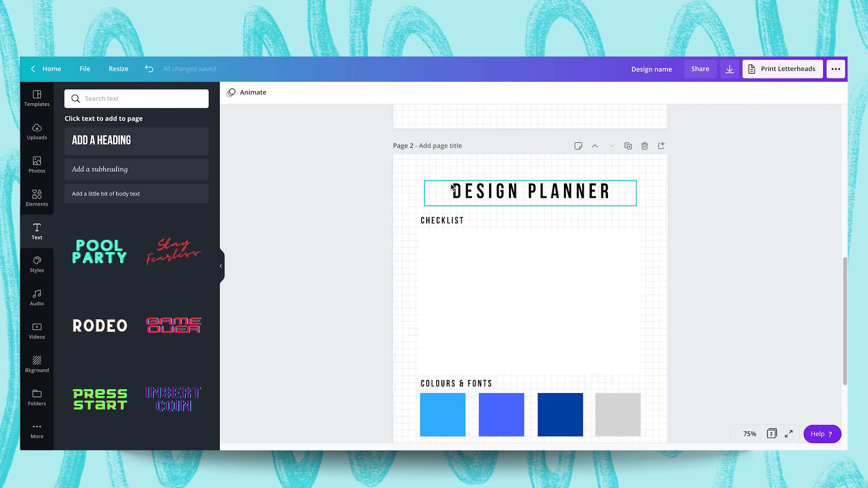
left_click(144, 168)
left_click_drag(538, 320, 486, 267)
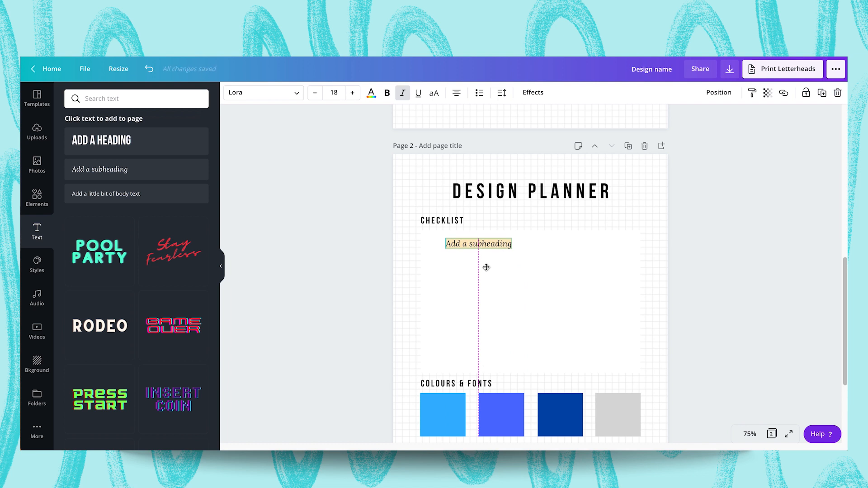
type("Item 1")
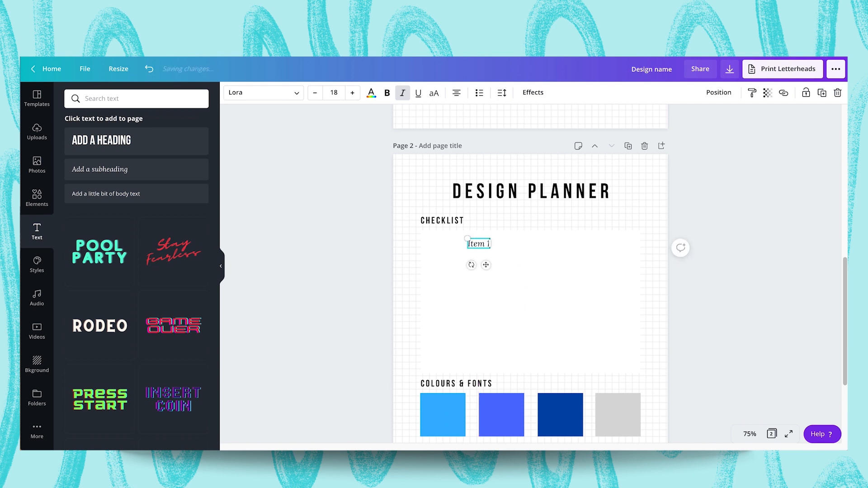
Search the elements for "square" and add the thin outlined square to page 2
left_click(470, 284)
left_click(37, 198)
left_click(122, 101)
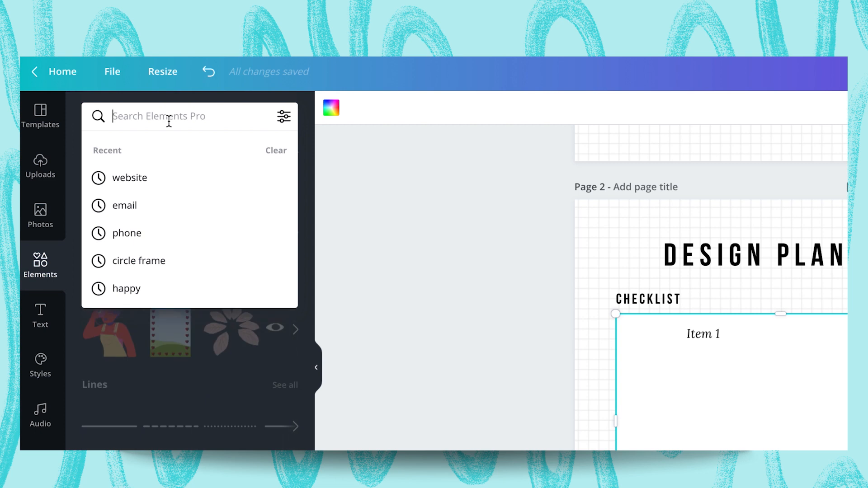
type("square")
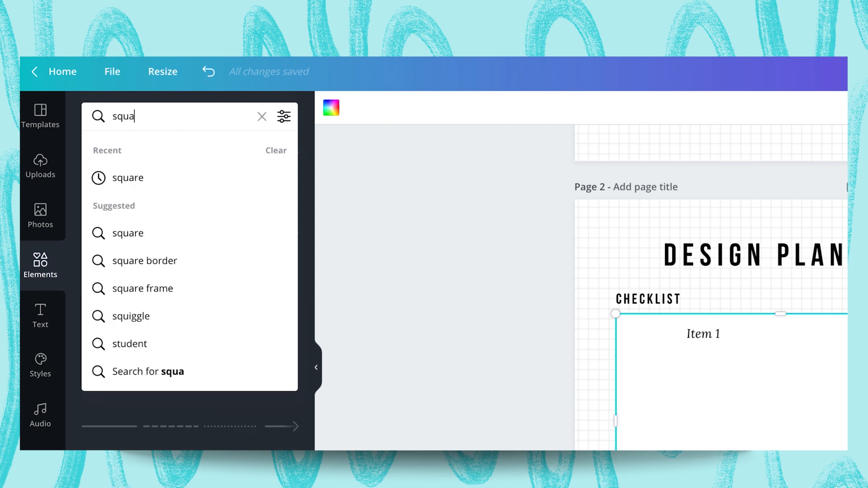
key("Return")
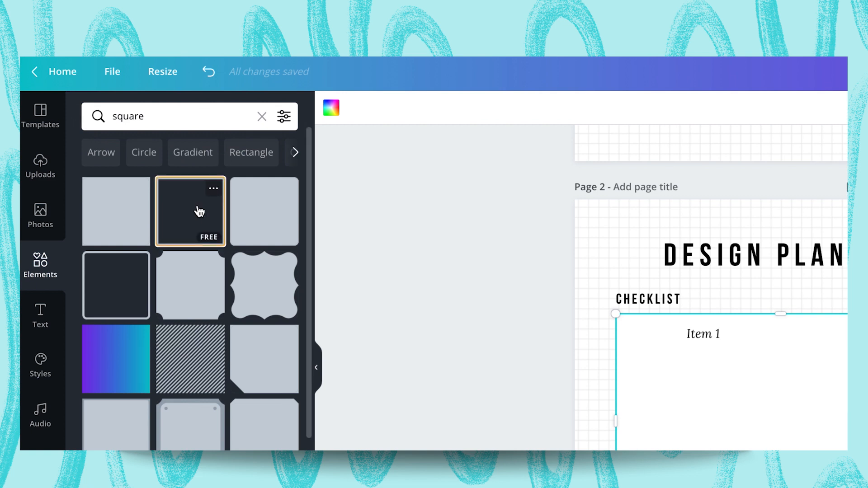
left_click(196, 207)
Shrink the outlined square to checkbox size, colour it black and line it up directly left of the Item 1 text
left_click_drag(455, 274, 457, 244)
left_click(590, 382)
left_click_drag(482, 295, 477, 251)
left_click(231, 93)
left_click(75, 184)
left_click(386, 294)
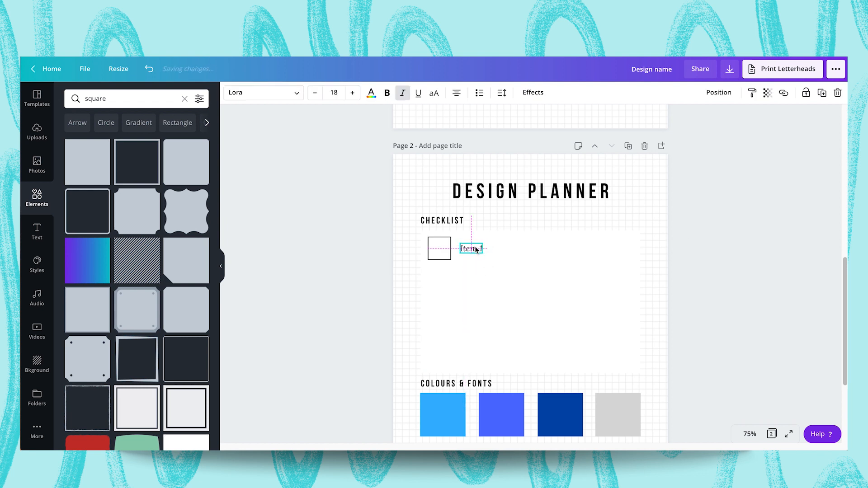
Lock the white box behind the checklist
left_click(502, 266)
left_click(806, 94)
left_click(788, 268)
Duplicate the checkbox and its Item 1 label downwards to make four checklist rows
left_click_drag(498, 263, 425, 236)
key("ctrl+d")
left_click_drag(443, 264, 437, 243)
key("ctrl+d")
key("ctrl+d")
key("shift+Down")
left_click(511, 343)
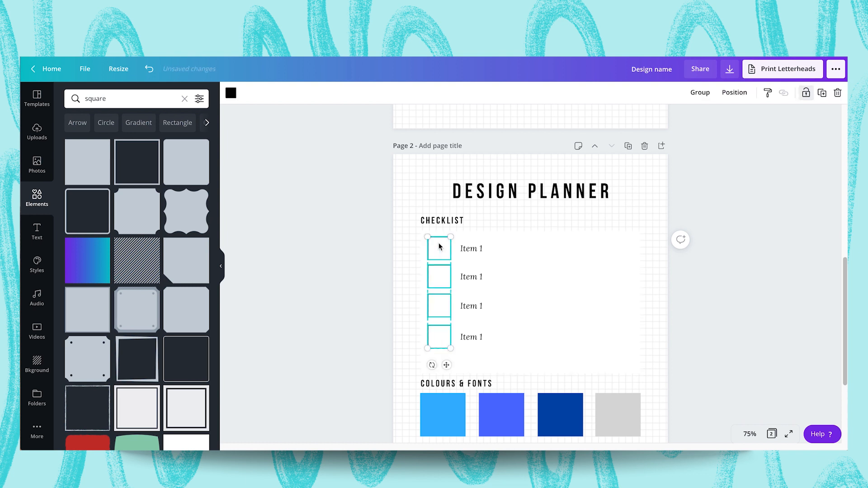
Space the four checklist squares evenly in the vertical direction
left_click(729, 93)
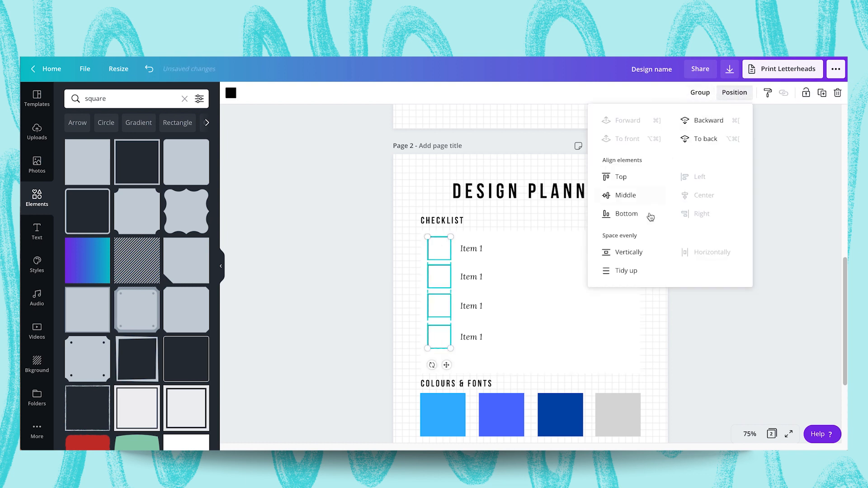
left_click(628, 252)
left_click(586, 305)
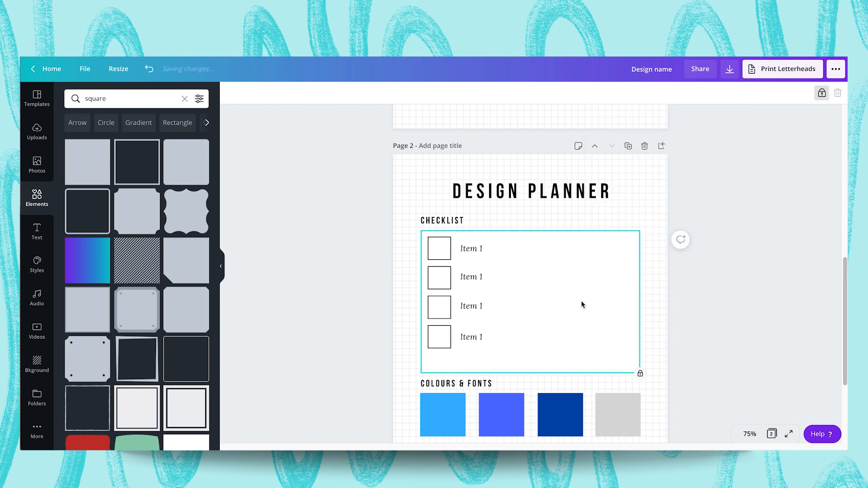
Space the four Item labels evenly in the vertical direction to match their checkboxes
left_click_drag(480, 361, 461, 241)
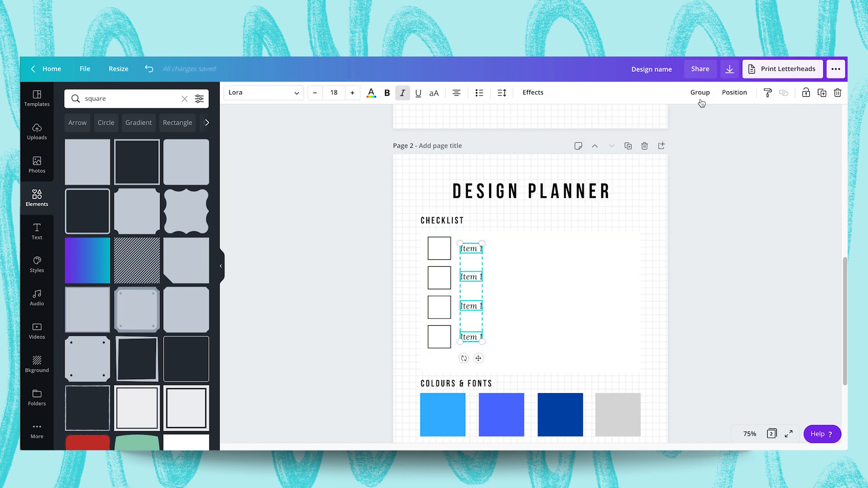
left_click(729, 93)
left_click(626, 252)
left_click(558, 322)
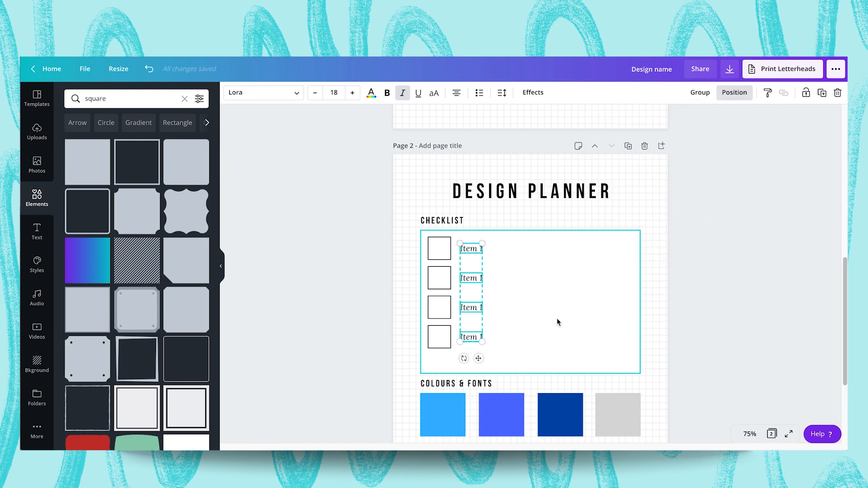
Change the second, third and fourth checklist labels to "Item 2", "Item 3" and "Item 4"
left_click(481, 281)
left_click(480, 312)
left_click(472, 340)
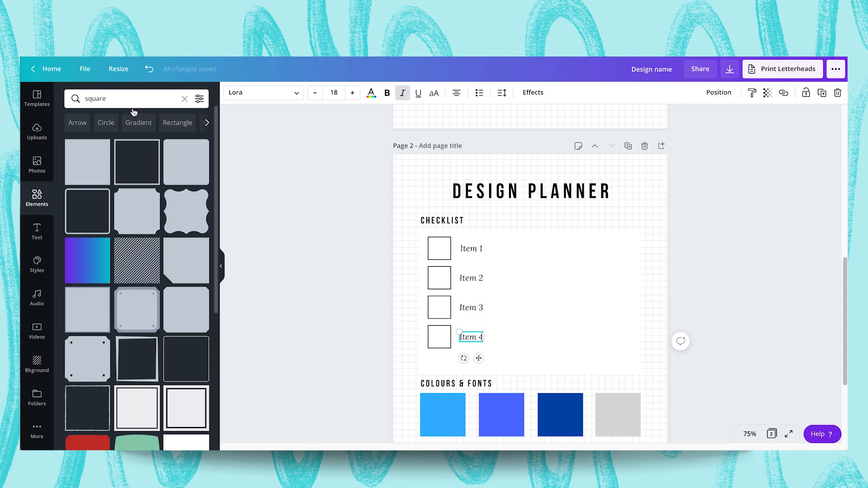
left_click(361, 320)
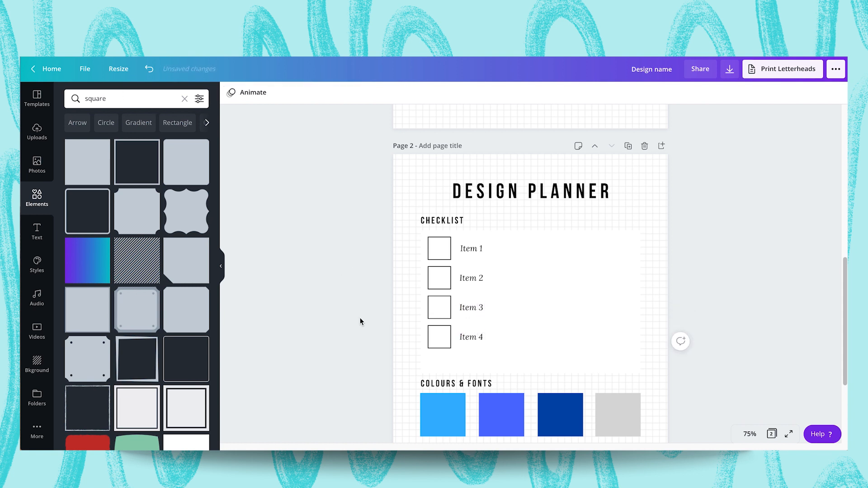
Search the elements for "tick", add the olive green brush-style tick and move it into the empty right half of the checklist box
left_click(120, 99)
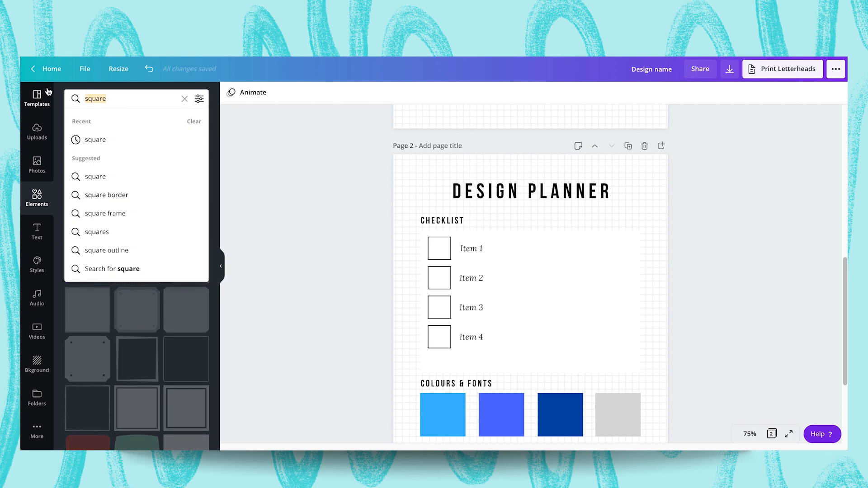
type("tick")
key("Return")
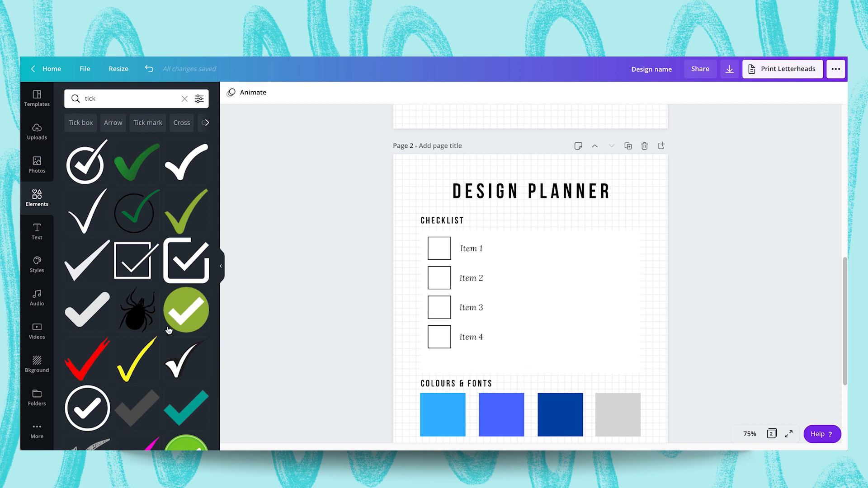
left_click(186, 211)
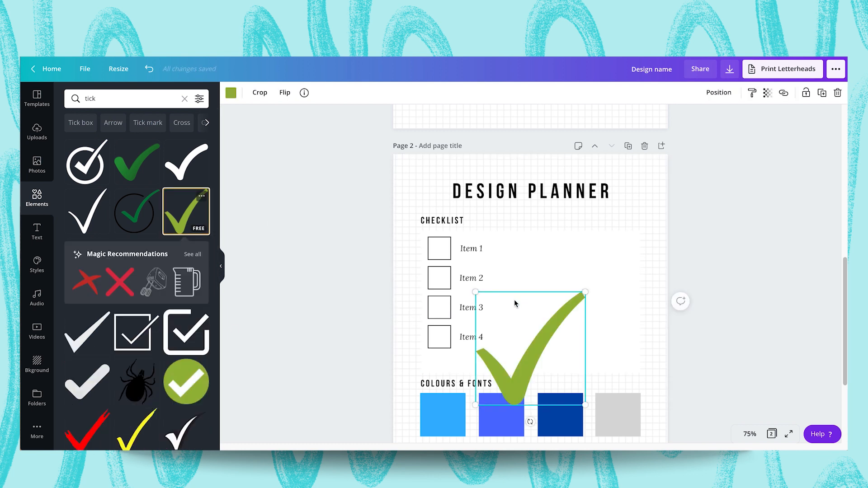
left_click_drag(536, 333, 572, 276)
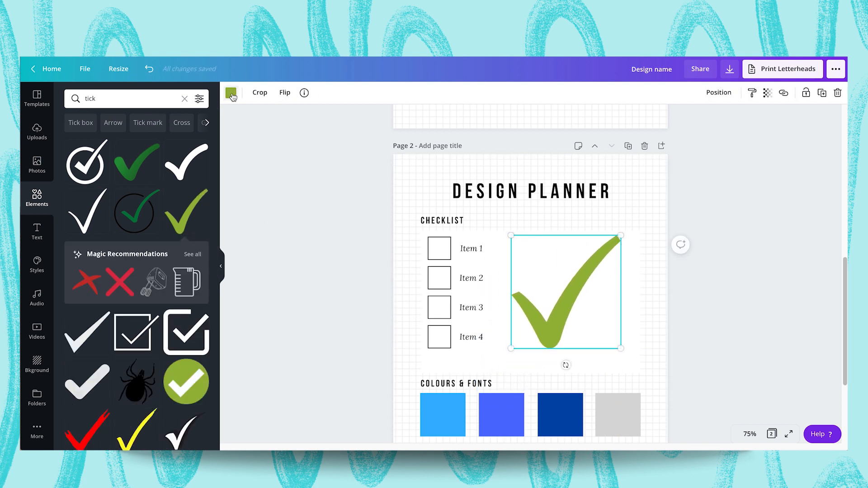
Recolour the tick a brighter light green
left_click(231, 94)
scroll(113, 260, "down", 6)
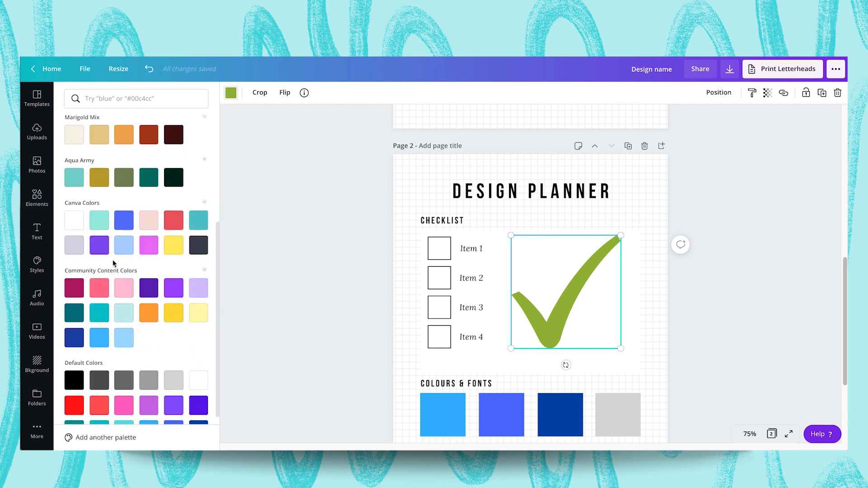
left_click(100, 398)
Shrink the tick to checkbox size and duplicate it into a row of four in the checklist box's lower right corner
left_click_drag(511, 234, 623, 360)
key("ctrl+d")
left_click(722, 348)
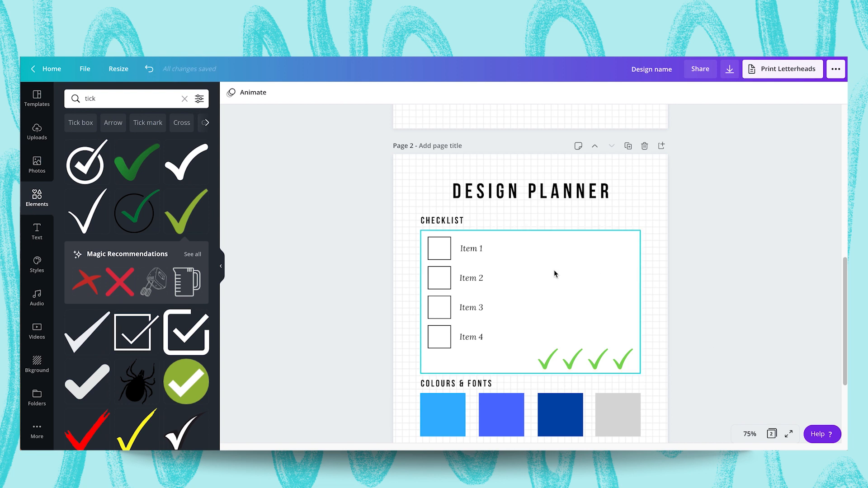
scroll(386, 308, "down", 1)
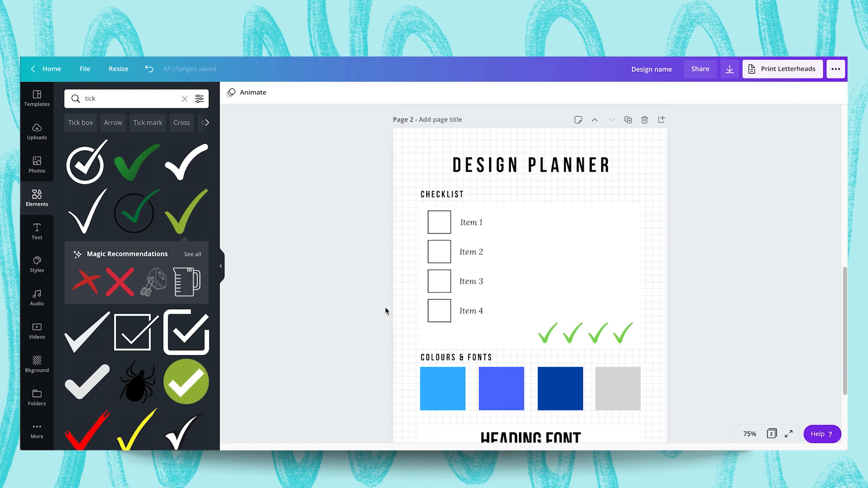
scroll(385, 308, "down", 1)
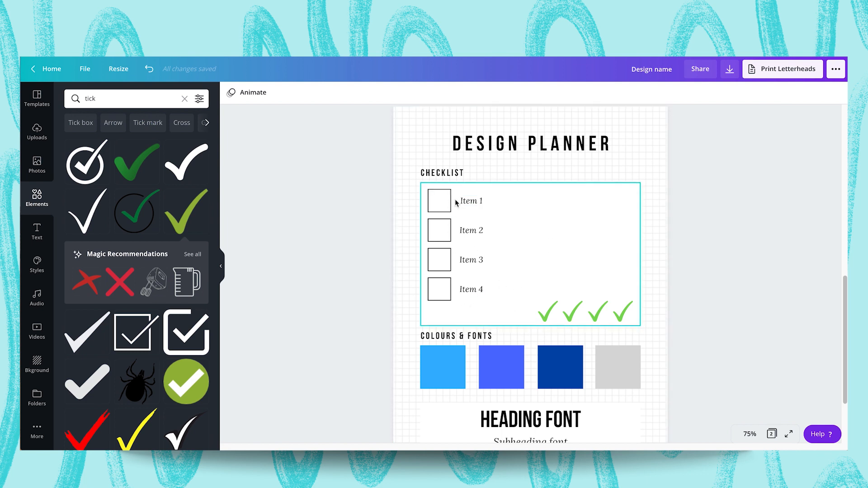
scroll(501, 297, "down", 2)
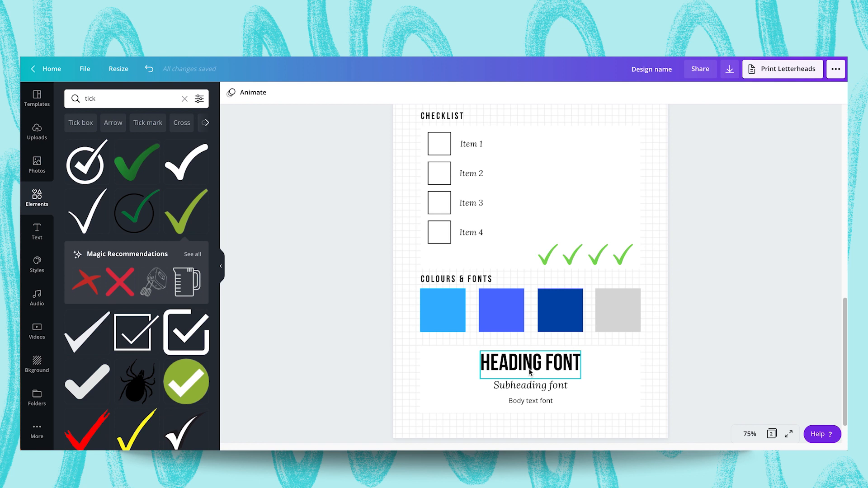
scroll(562, 262, "up", 2)
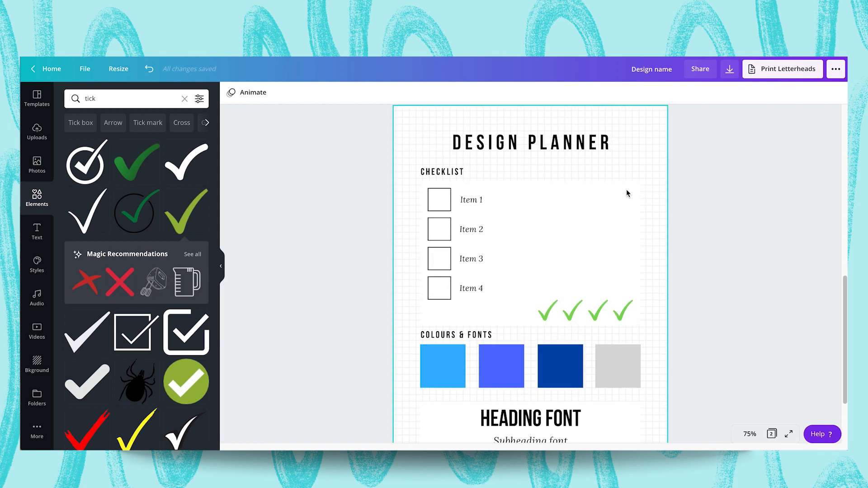
scroll(633, 213, "up", 1)
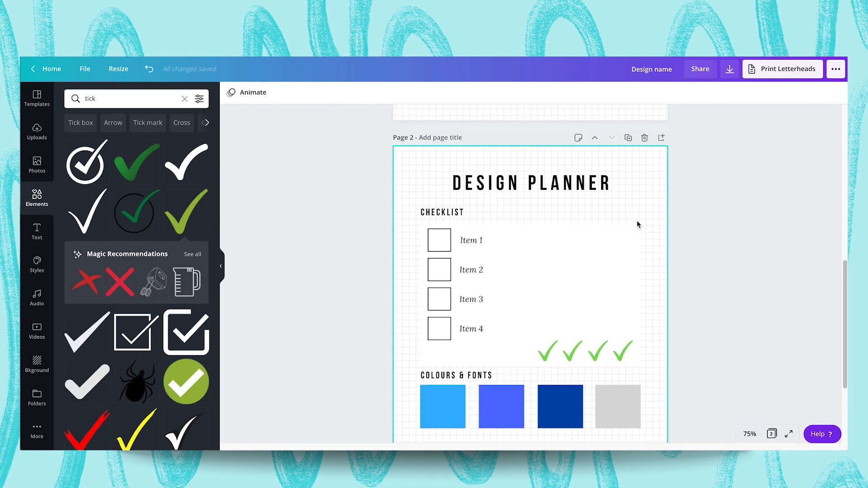
Duplicate page 2 and delete the checkboxes, item labels and green ticks from the copy
left_click(629, 138)
left_click(568, 213)
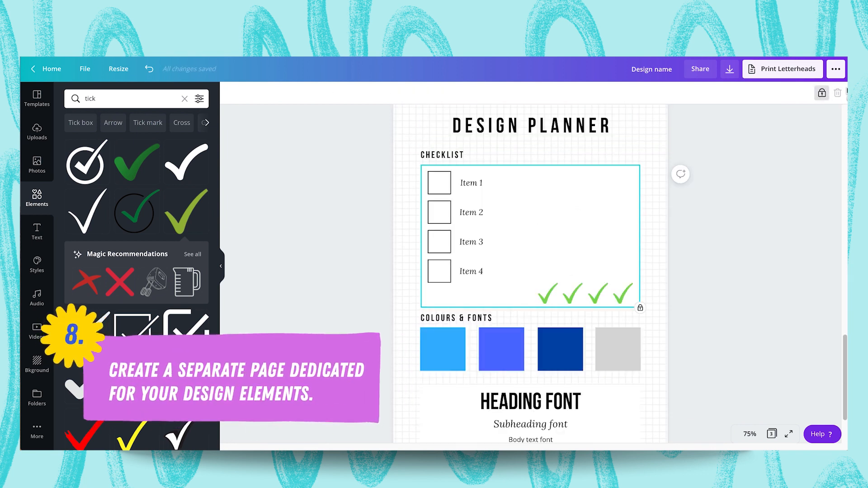
left_click_drag(714, 300, 424, 171)
key("Delete")
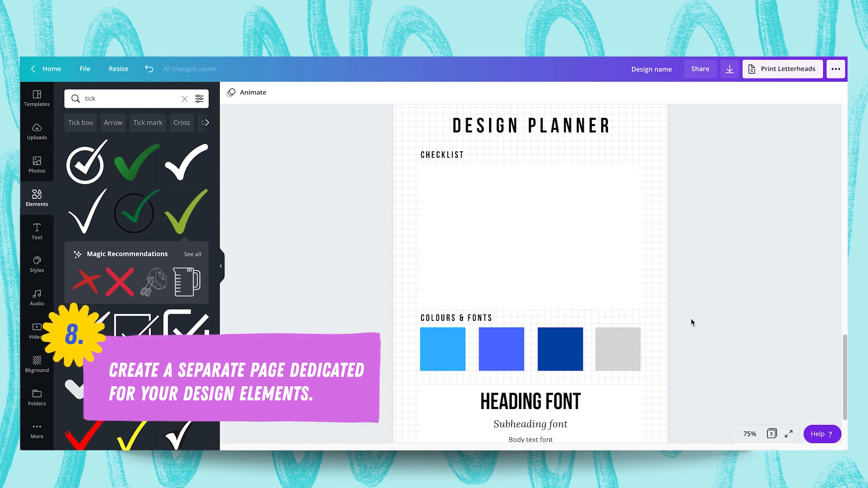
Delete the "Colours & Fonts" heading, the four colour swatches and the three font samples from page 3
scroll(691, 318, "down", 2)
left_click_drag(682, 244, 414, 356)
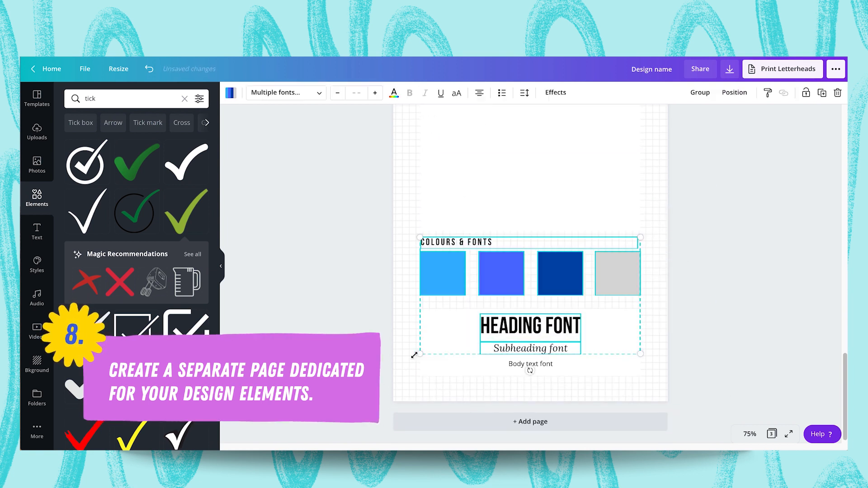
key("Delete")
left_click(531, 364)
key("Delete")
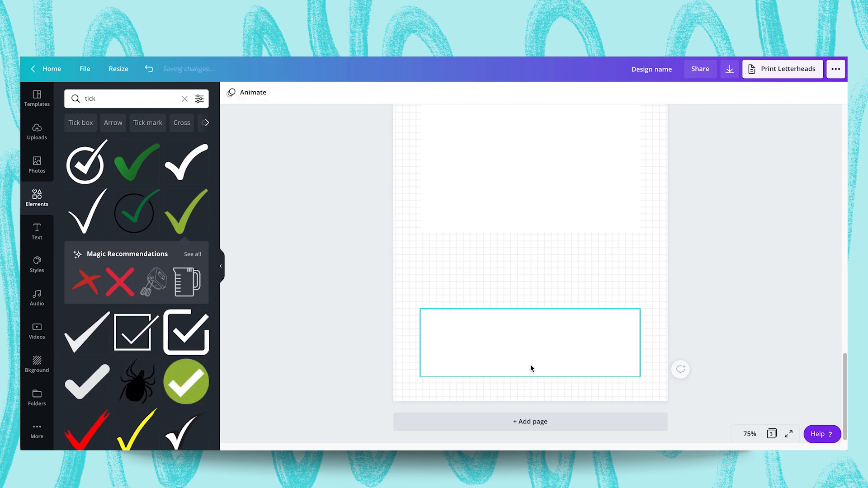
Unlock and delete the white box that held the font samples at the foot of page 3
left_click(579, 328)
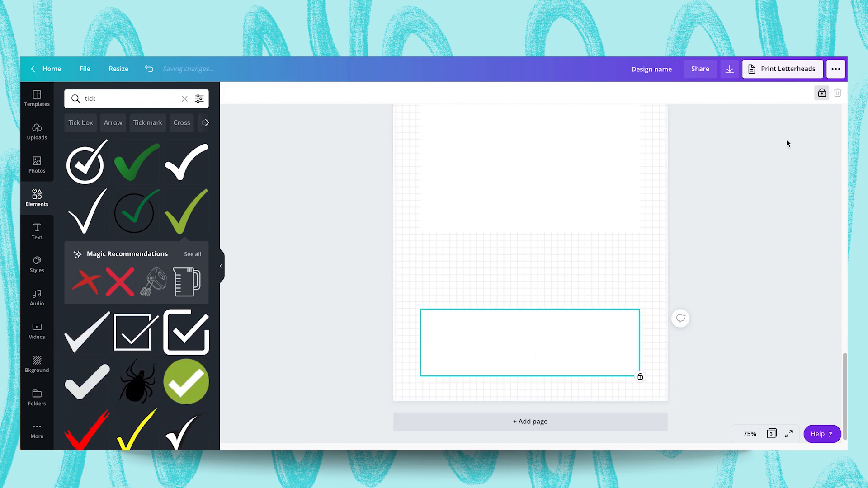
left_click(822, 94)
key("Delete")
Unlock the remaining white box on page 3 and stretch it down to near the page's lower edge
left_click(554, 240)
left_click(543, 222)
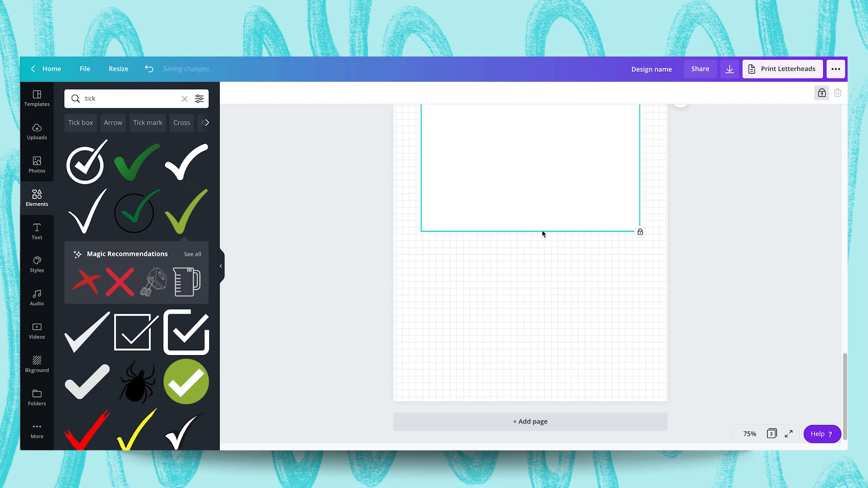
left_click(822, 93)
left_click_drag(529, 232, 518, 375)
scroll(709, 291, "up", 3)
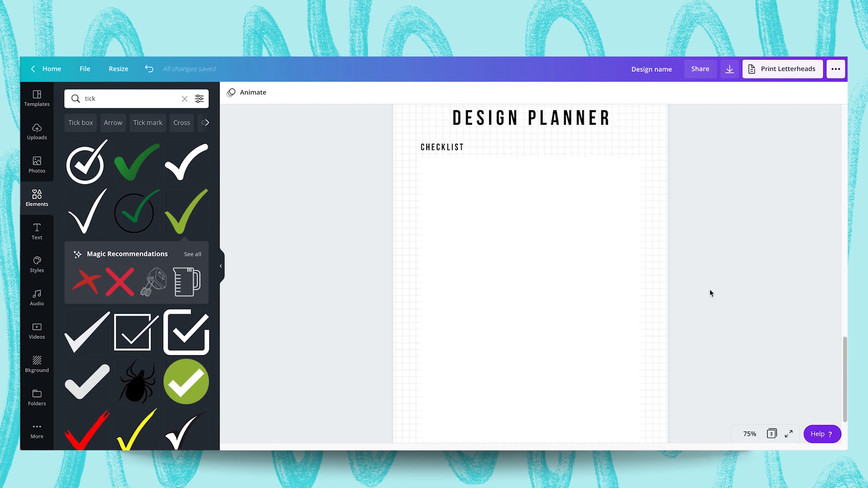
Change page 3's "Checklist" heading to "ELEMENTS & OTHER OBJECTS" and widen its text box to fit one line
left_click(450, 183)
left_click(442, 178)
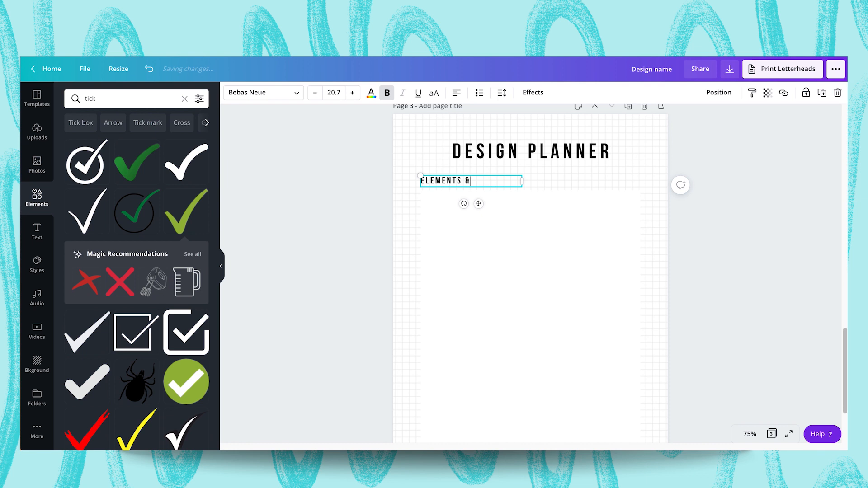
type("ELEMENTS & OTHER OBJECTS")
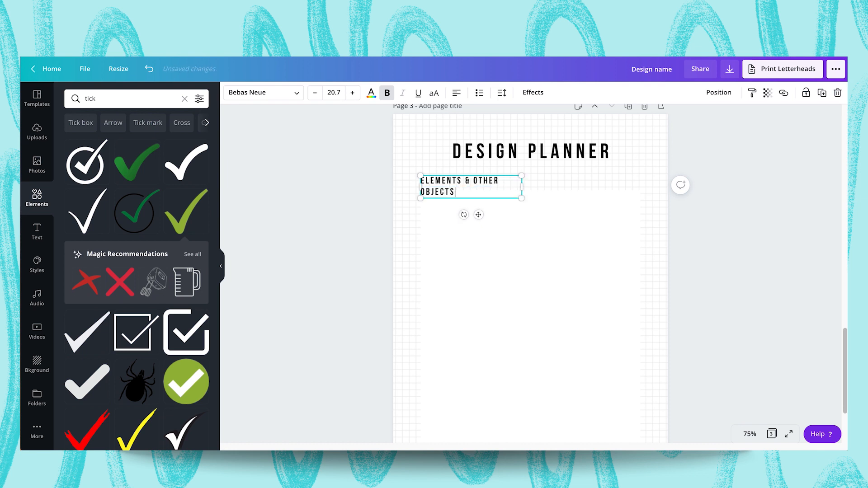
left_click_drag(524, 192, 553, 188)
left_click(728, 255)
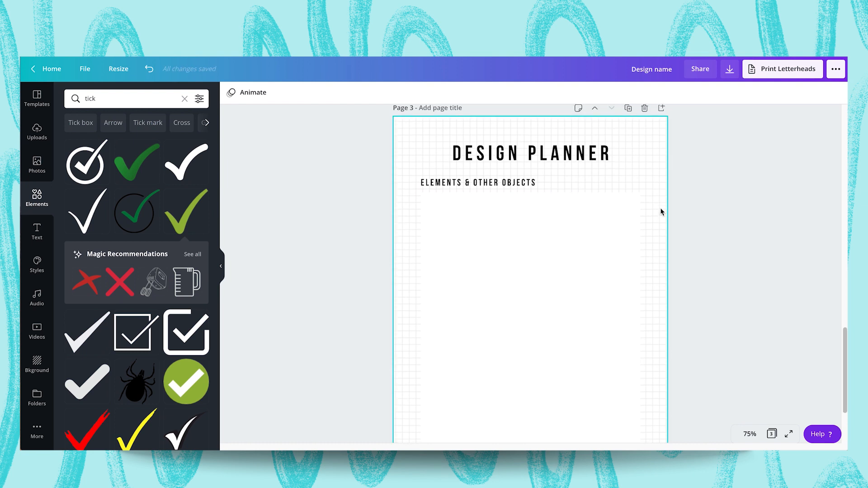
Add the black tick insect, shrunk into the white box's upper left corner, and the green circle tick beside it
scroll(661, 211, "down", 2)
left_click(128, 374)
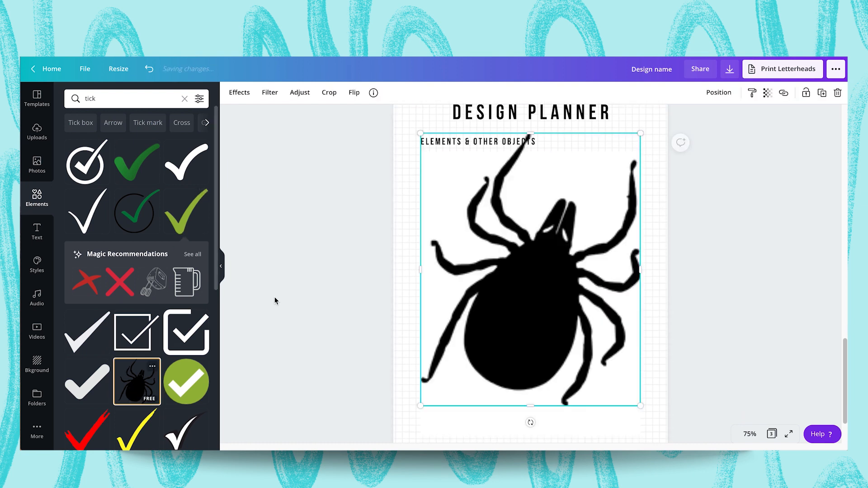
left_click_drag(420, 134, 571, 320)
left_click_drag(612, 369, 475, 212)
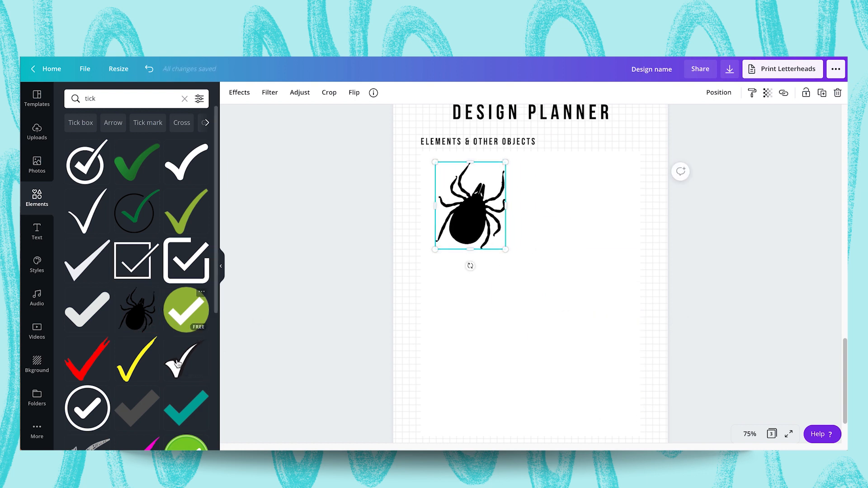
left_click(190, 332)
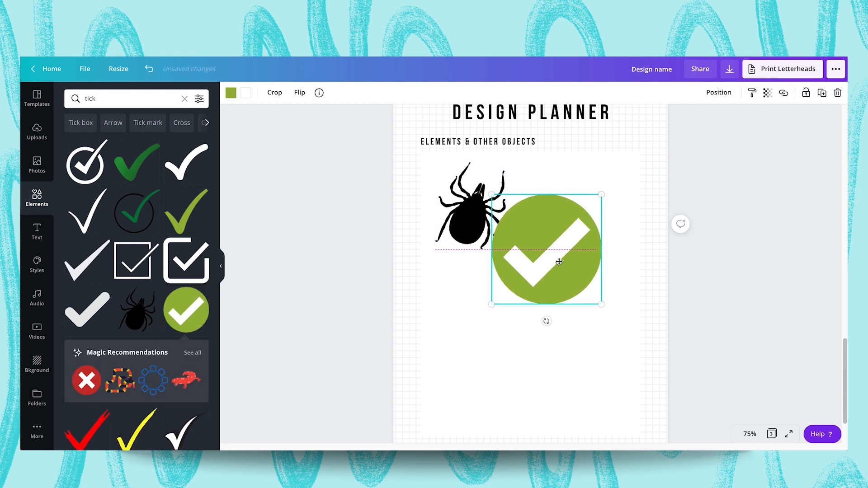
Add the trending photo of the person against a blue wall and shrink it into the white box's lower left corner
left_click(37, 165)
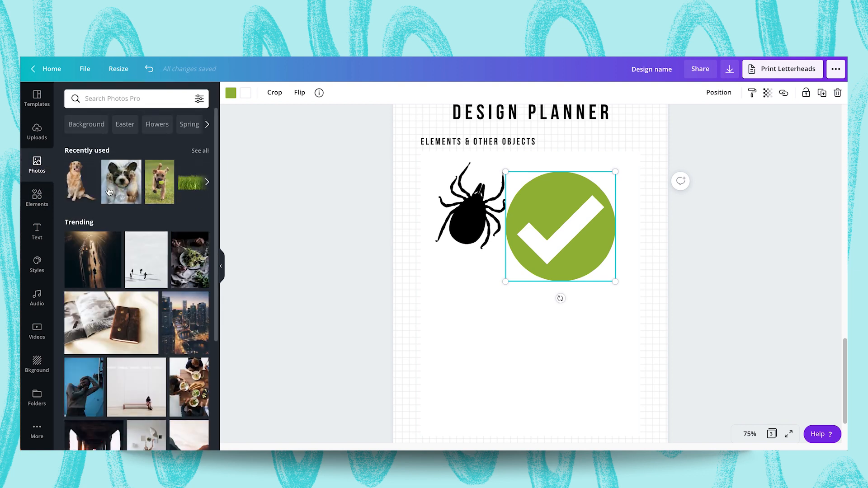
scroll(110, 268, "down", 2)
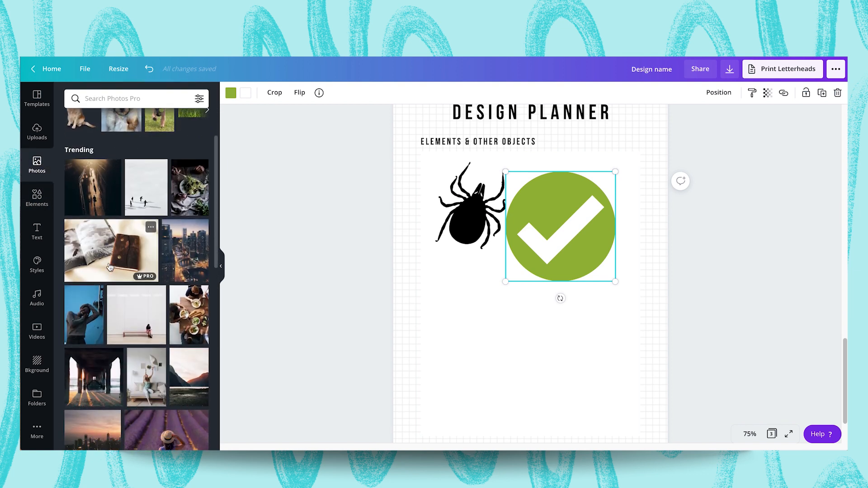
left_click(84, 315)
left_click_drag(642, 106, 490, 283)
Add a body text box beside the photo with "Note 1" and "Note 2" on separate lines
left_click(37, 231)
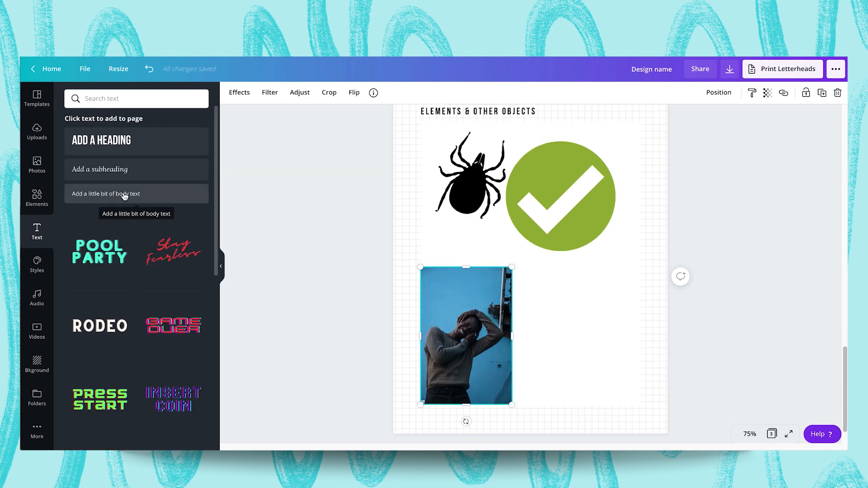
left_click(122, 193)
left_click_drag(475, 427, 589, 321)
type("Note 1")
key("Return")
type("Note 2")
left_click(624, 276)
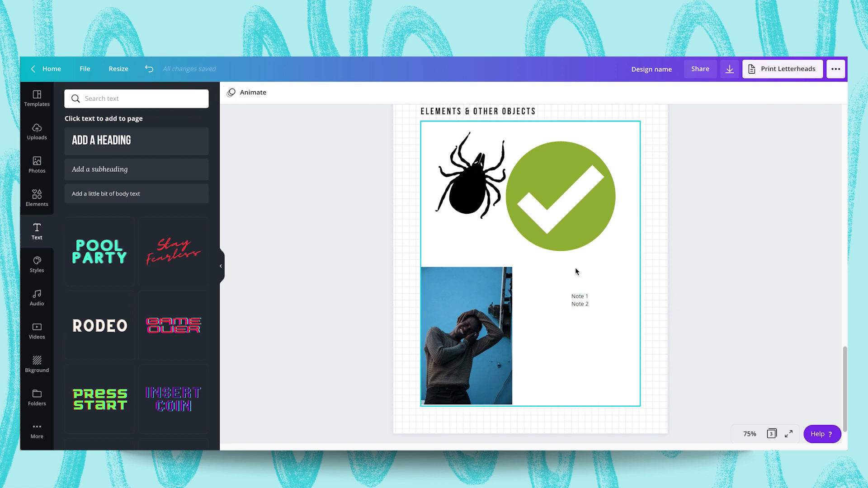
Add body text reading "Type/format here." on page 1, enlarged to size 16 and centred in the Type of Design box
scroll(576, 270, "up", 6)
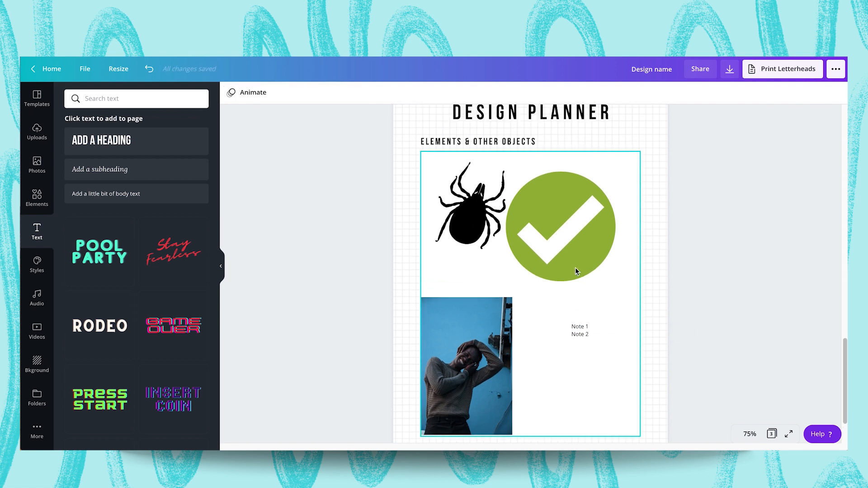
scroll(575, 267, "up", 12)
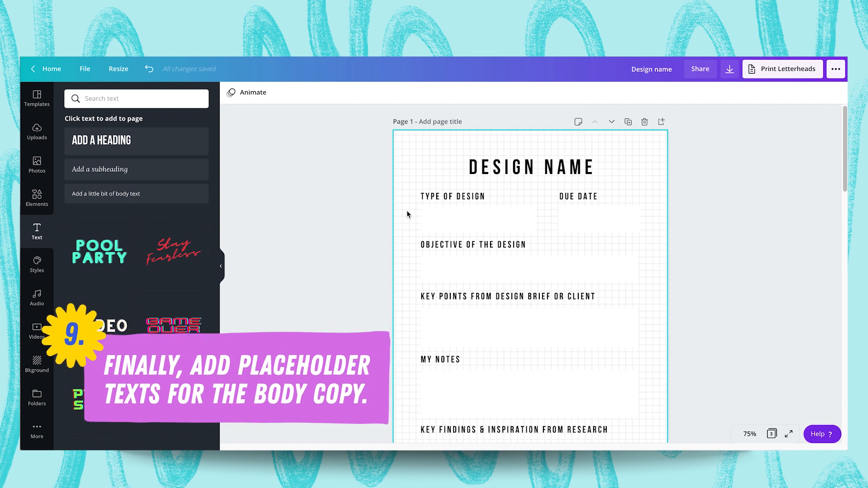
left_click(168, 190)
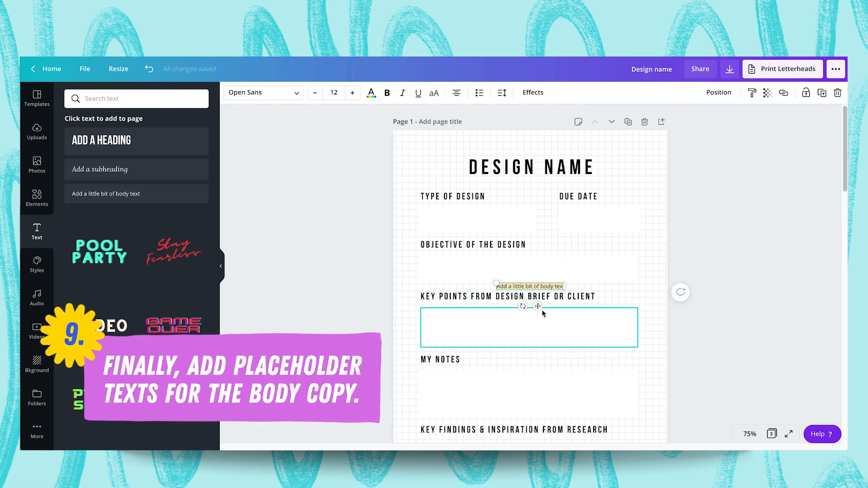
left_click_drag(538, 306, 469, 244)
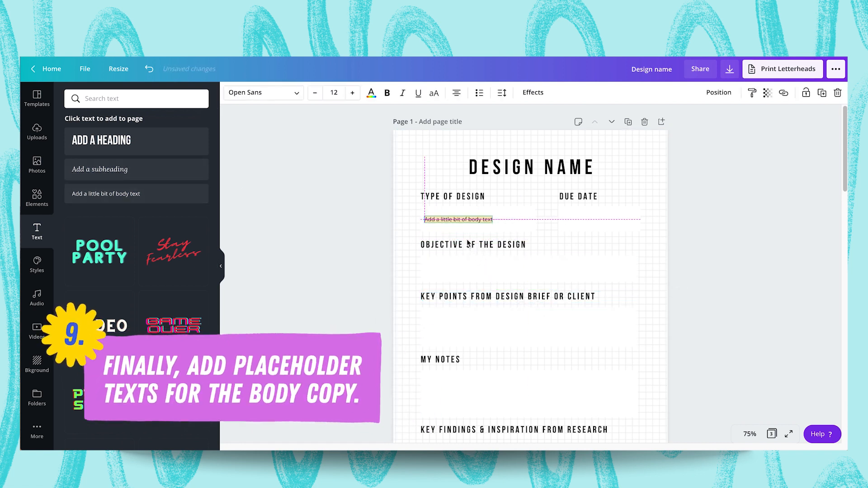
left_click_drag(493, 216, 514, 205)
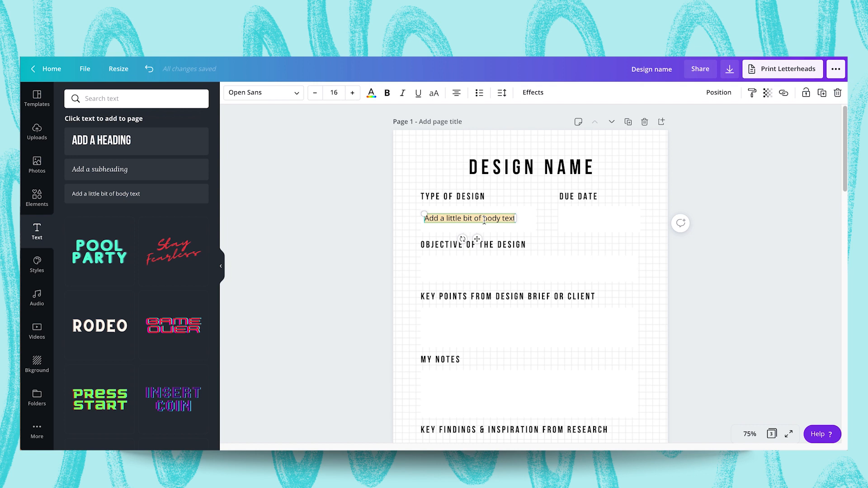
key("BackSpace")
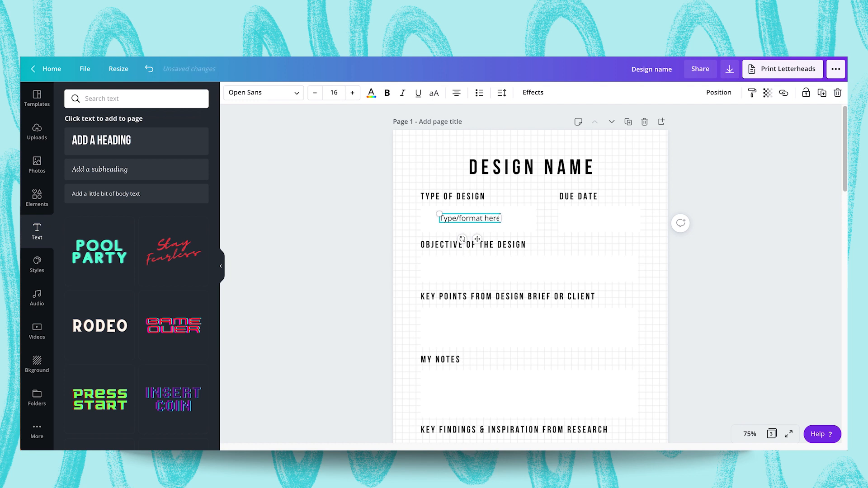
left_click_drag(477, 241, 486, 243)
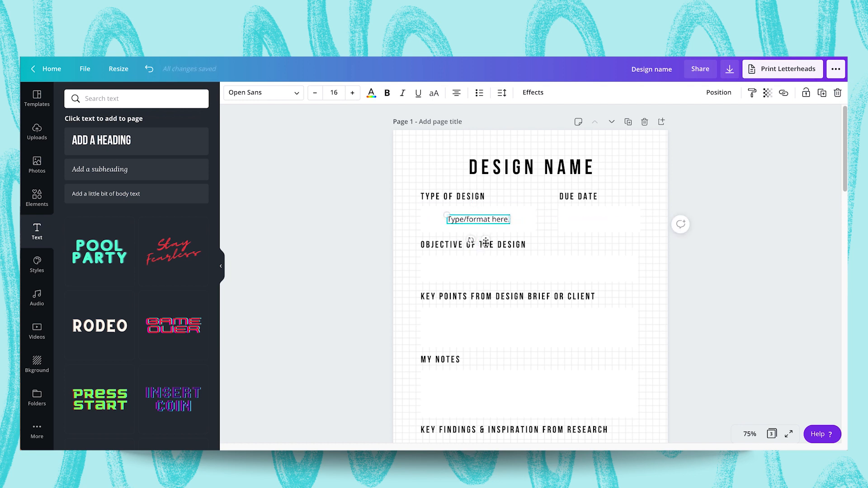
Recolour the "Type/format here." placeholder with the dark grey from the default colours
left_click(371, 95)
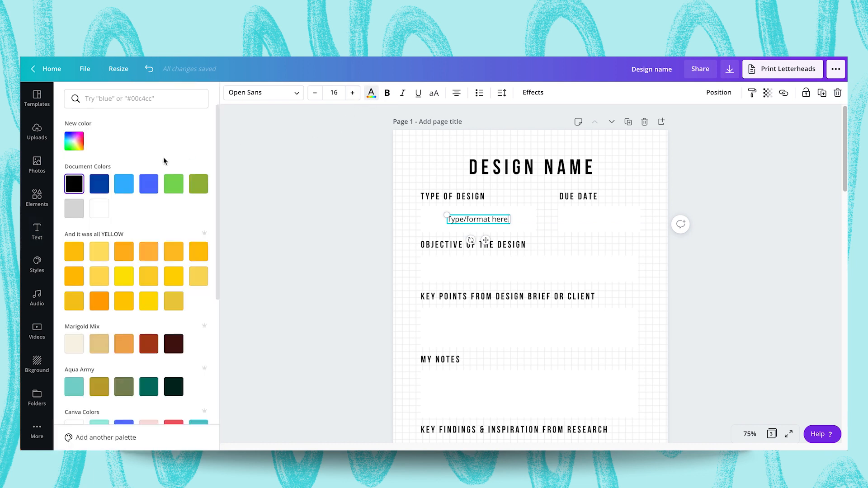
scroll(127, 290, "down", 6)
left_click(100, 322)
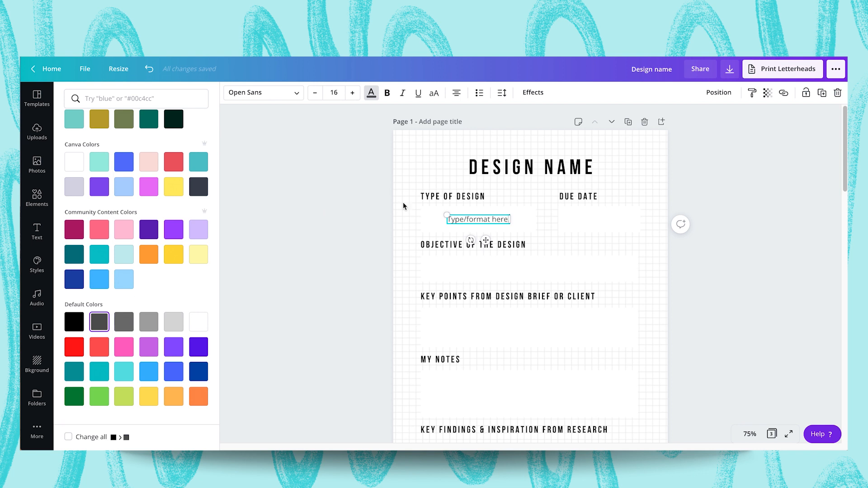
left_click(358, 227)
Duplicate the placeholder into the Due Date box and change the copy to "Due date here."
left_click(487, 221)
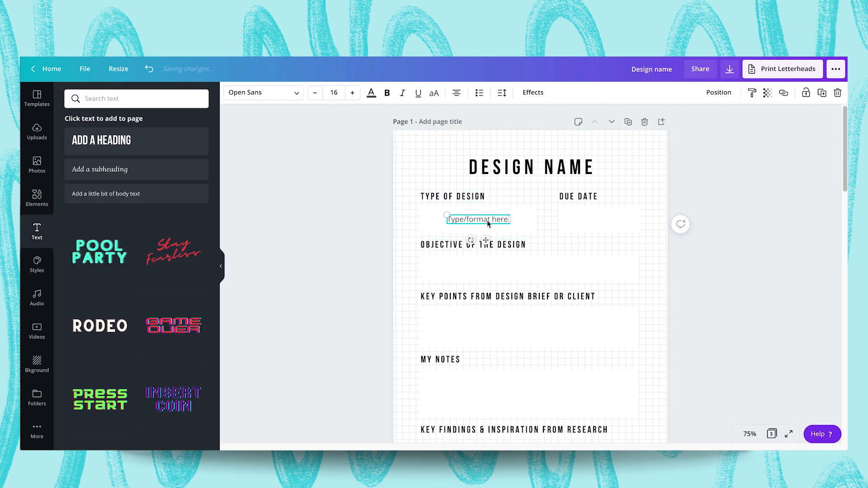
key("ctrl+d")
left_click_drag(495, 228, 609, 221)
double_click(609, 221)
type("Due date he")
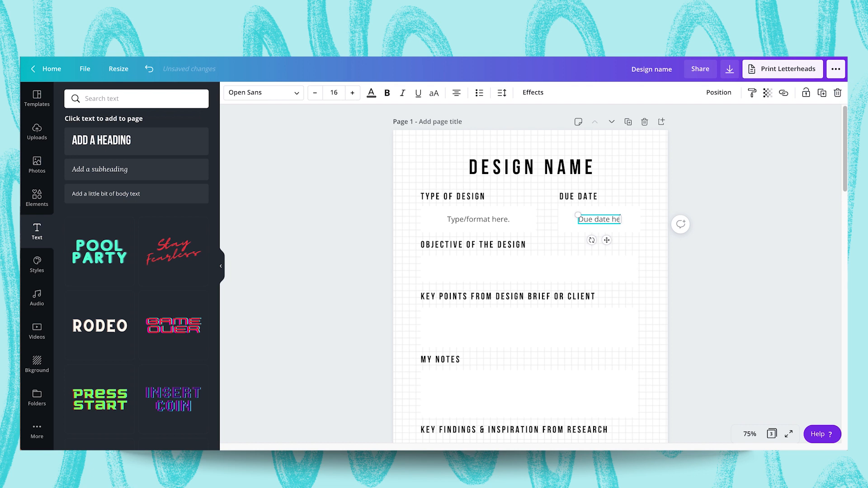
type("re.")
Duplicate the Type of Design placeholder into the Objective of the Design box and change it to "Objective of the design goes here."
left_click(471, 219)
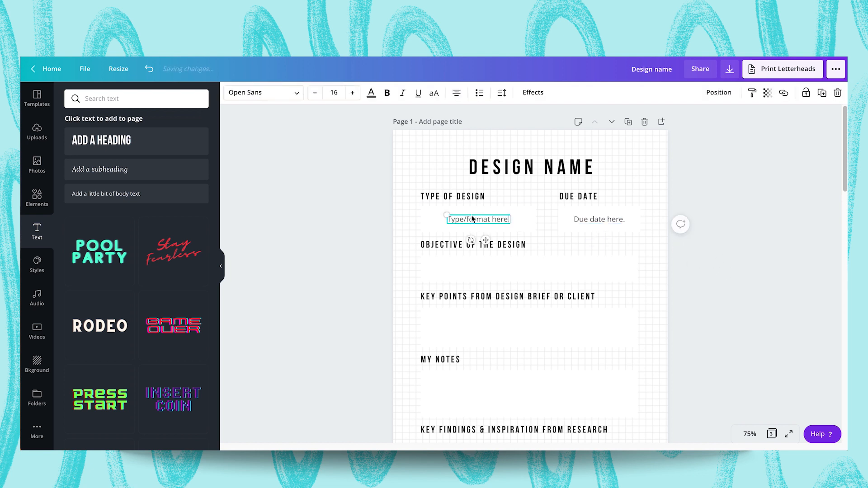
key("ctrl+d")
left_click_drag(473, 217, 530, 268)
double_click(530, 269)
type("Object")
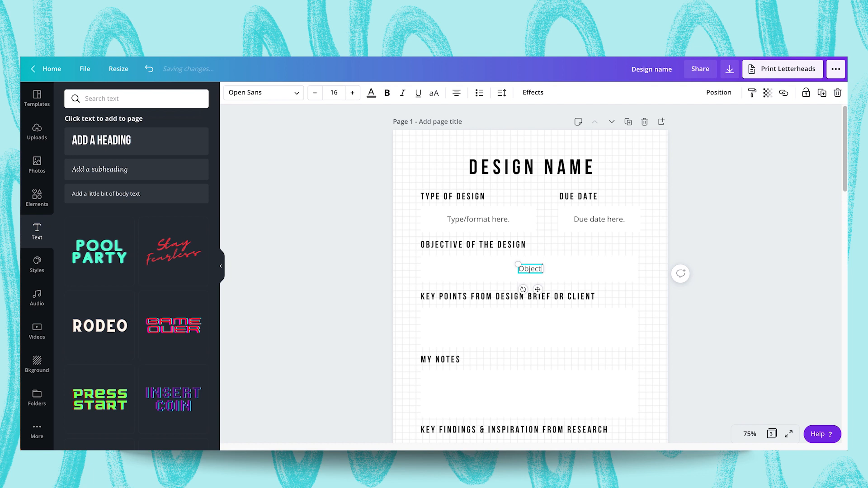
type("ive of the")
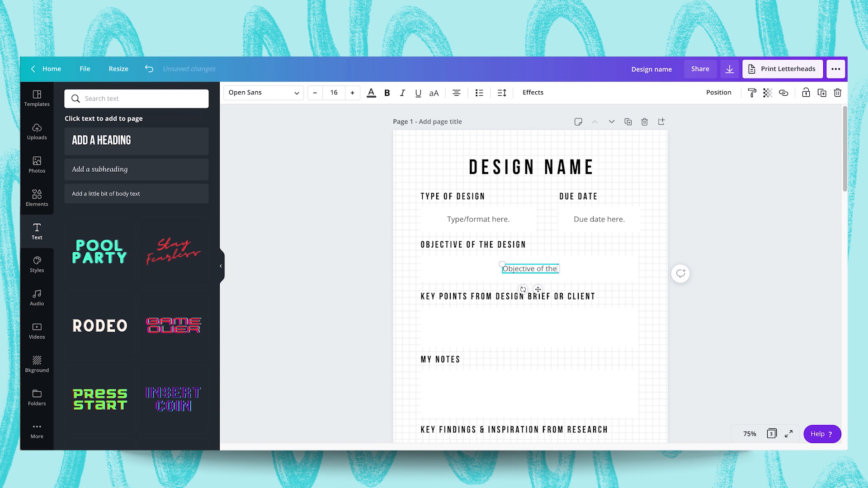
type(" design goes here.")
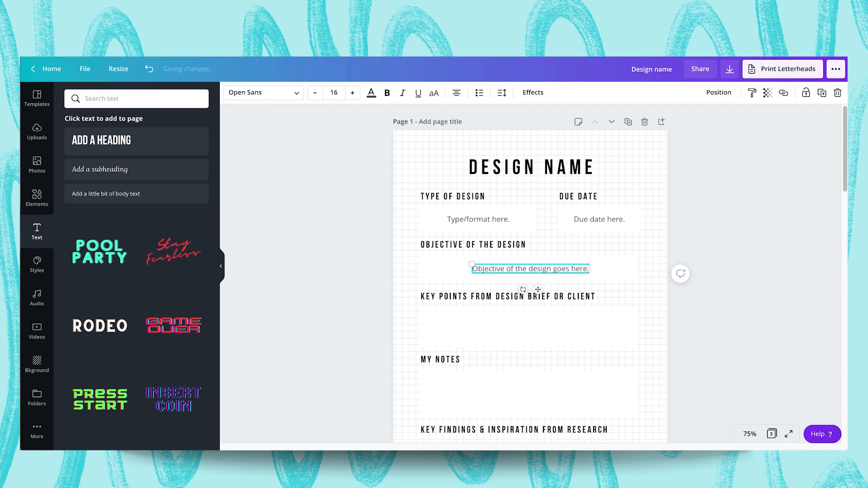
left_click(758, 323)
Copy the objective placeholder into the Key Points box and change the copy to "Key points or deliverables go here."
left_click(558, 268)
left_click_drag(558, 268, 542, 327)
double_click(542, 326)
type("Key poi")
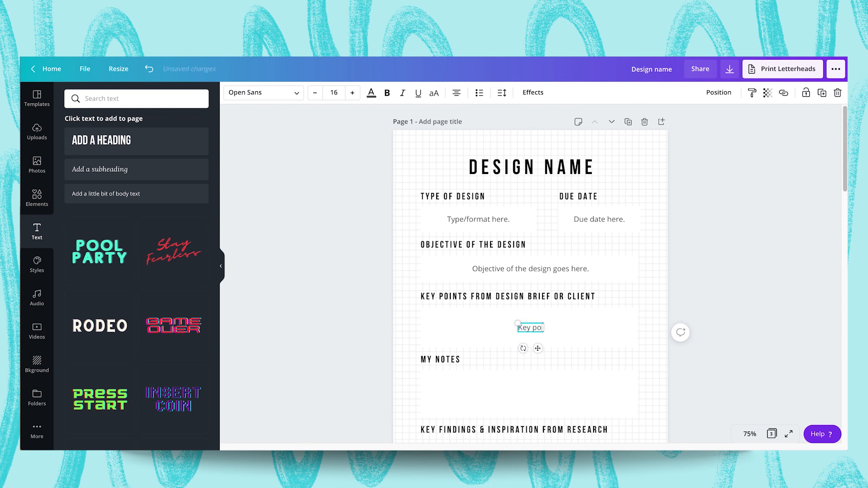
type("nts or deliverab")
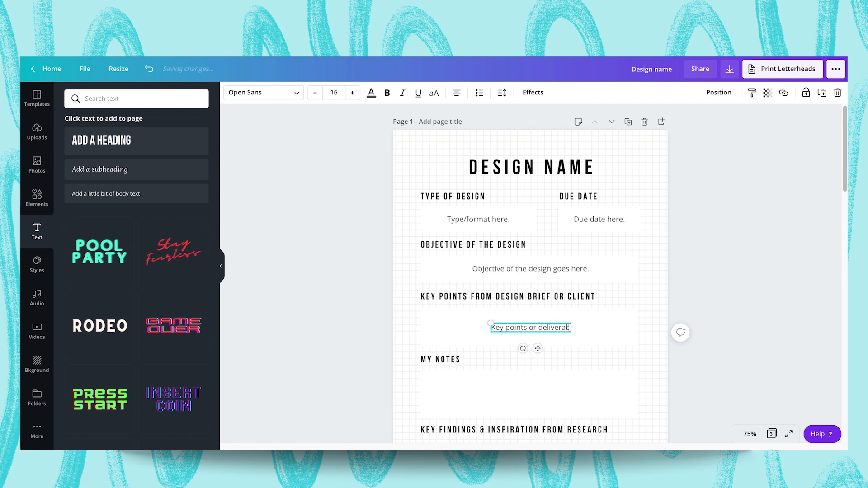
type("les go here.")
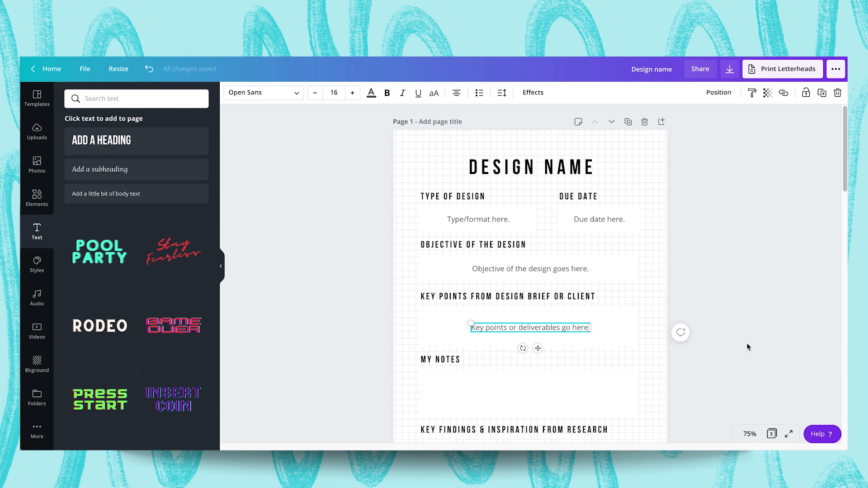
Duplicate the Key Points placeholder and place the copy inside the My Notes box
left_click(749, 348)
scroll(748, 346, "down", 3)
left_click(574, 247)
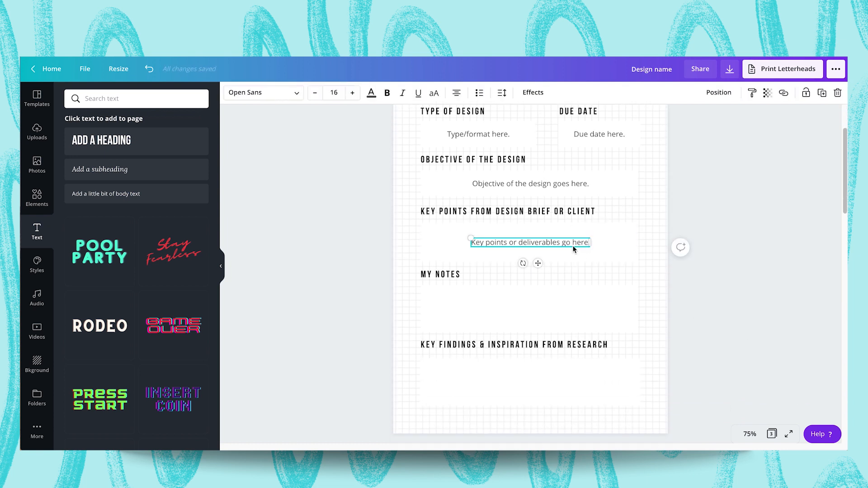
key("ctrl+d")
left_click_drag(557, 251, 553, 307)
double_click(553, 308)
Replace the My Notes placeholder text with "Notes about the intended channel, themes, composition, mood, etc. go here."
key("ctrl+a")
type("Notes bout the re")
key("BackSpace")
key("BackSpace")
key("BackSpace")
key("BackSpace")
key("BackSpace")
key("BackSpace")
key("BackSpace")
key("BackSpace")
key("BackSpace")
key("BackSpace")
key("BackSpace")
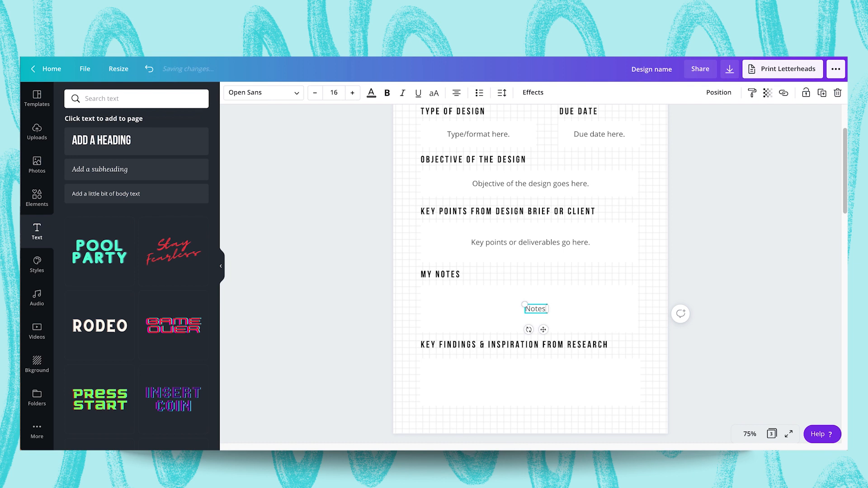
type("about the intend")
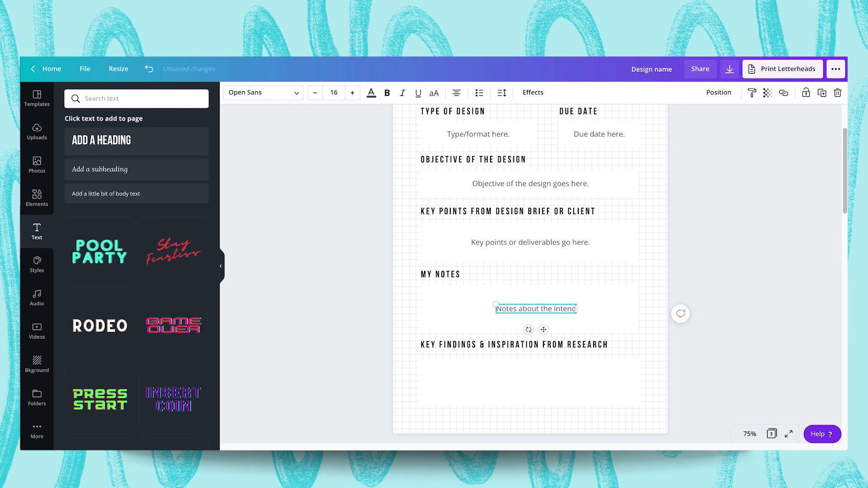
type("ed channel, themes")
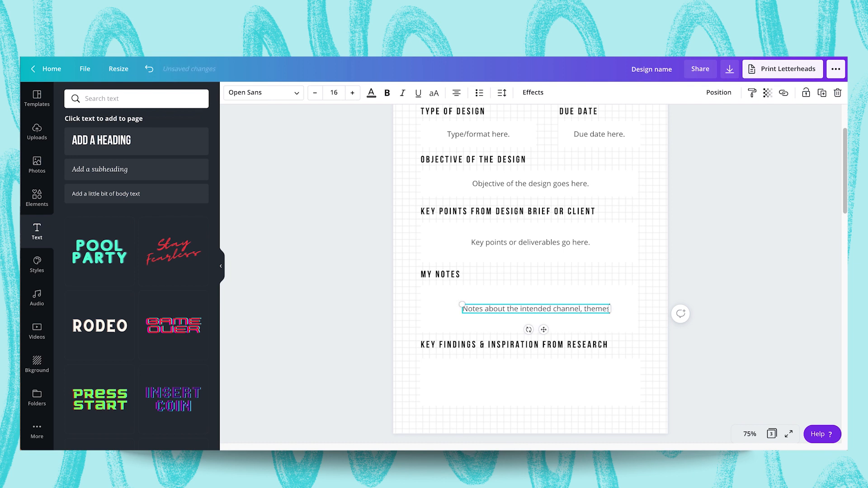
type(", cpmpos")
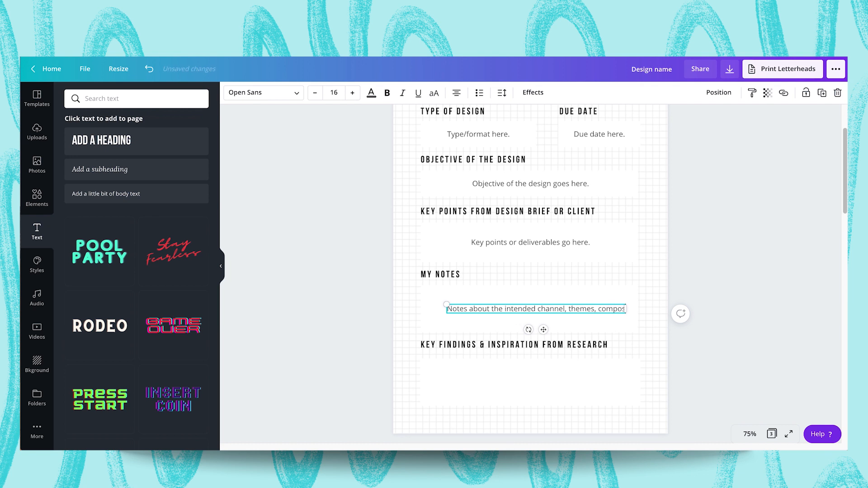
type("ition, mood")
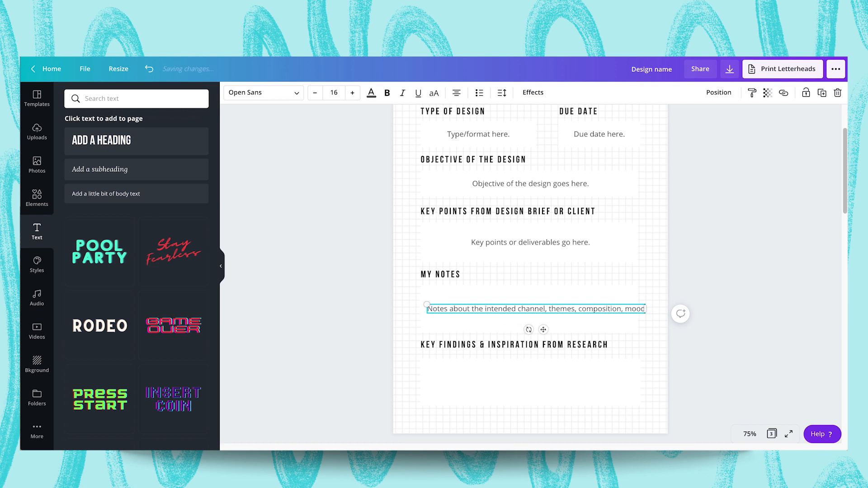
type("  etc. go here.")
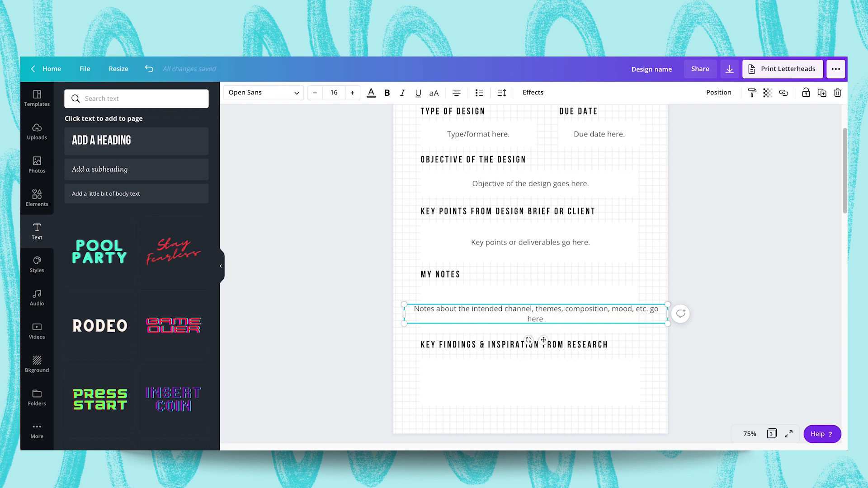
Narrow the My Notes placeholder so it wraps onto two lines within its box, and centre it there
left_click_drag(669, 311, 596, 312)
left_click_drag(507, 340, 535, 339)
left_click(712, 360)
Duplicate the Key Points placeholder into the Key Findings & Inspiration box and change the copy to "Findings go here."
left_click(549, 241)
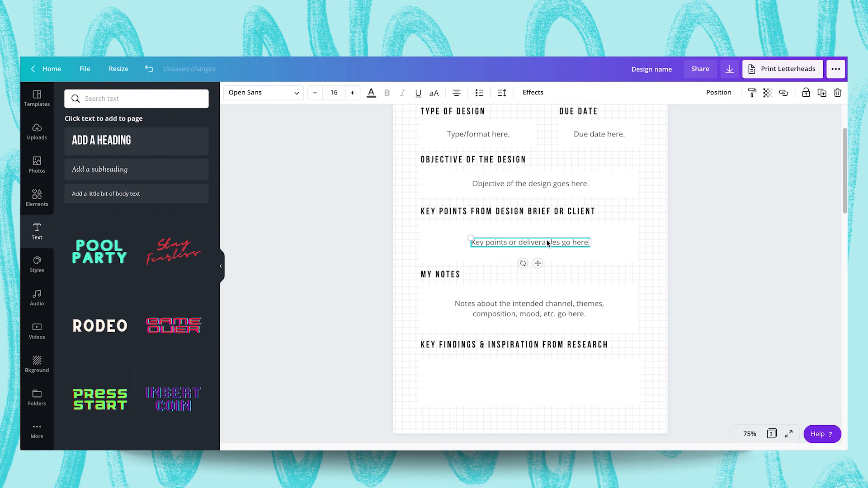
key("ctrl+d")
left_click_drag(544, 271, 535, 396)
double_click(535, 383)
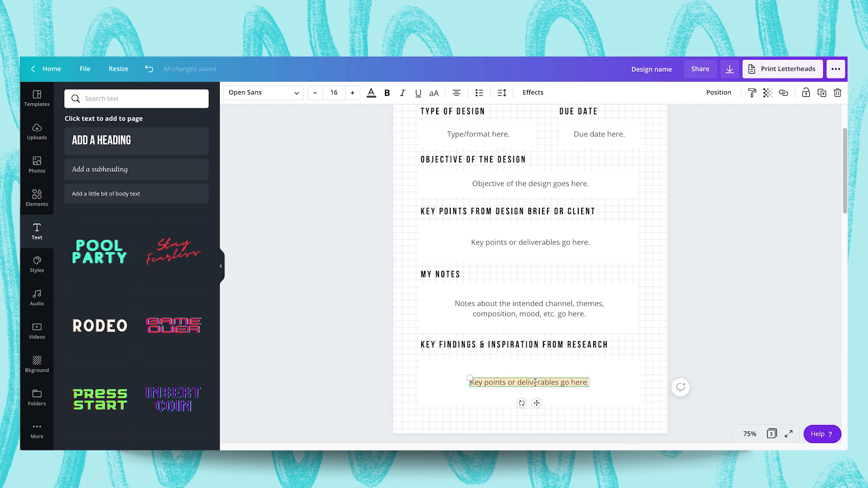
key("BackSpace")
type("Findings go here.")
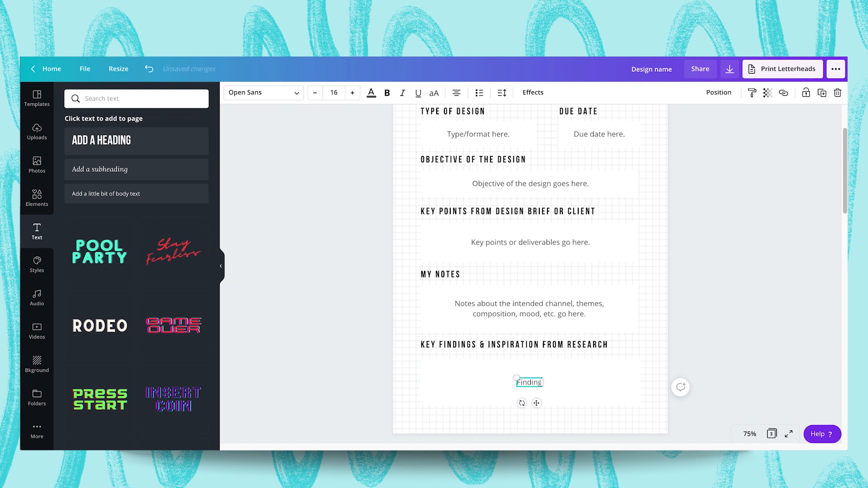
left_click(750, 278)
Review the planner from page 1 through the checklist, colours and fonts on page 2 to the elements on page 3
scroll(751, 278, "up", 2)
scroll(689, 276, "down", 9)
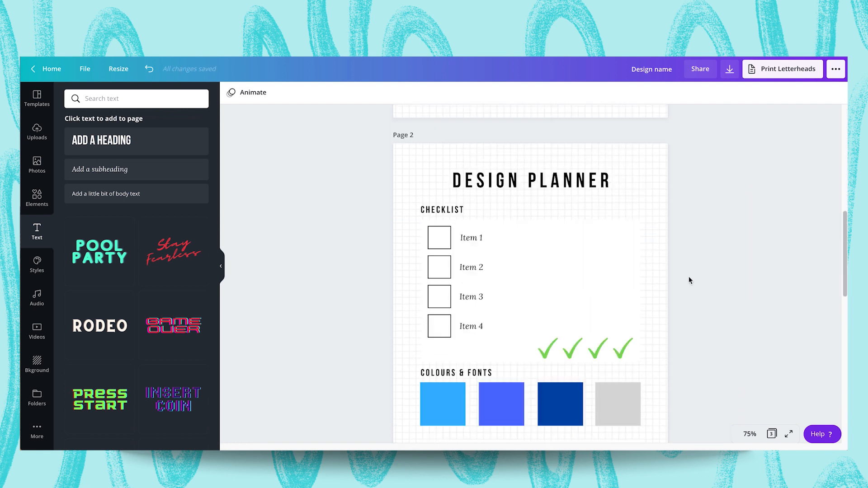
scroll(688, 276, "down", 1)
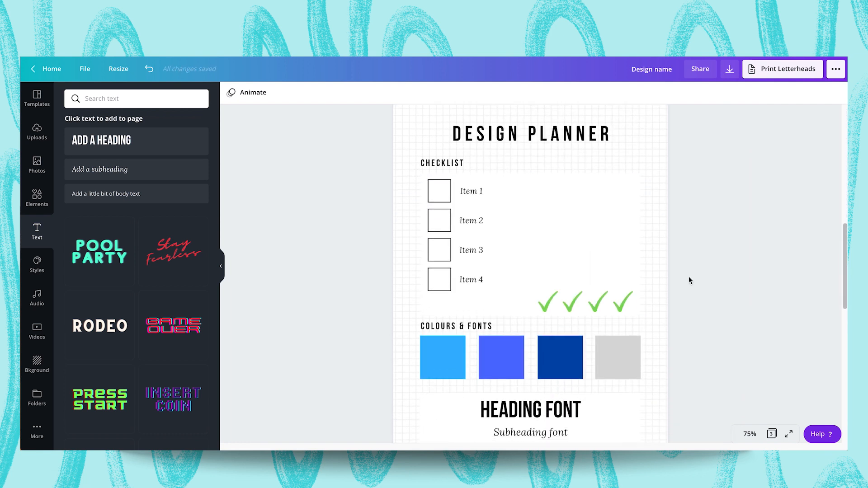
scroll(690, 277, "down", 2)
scroll(689, 279, "down", 5)
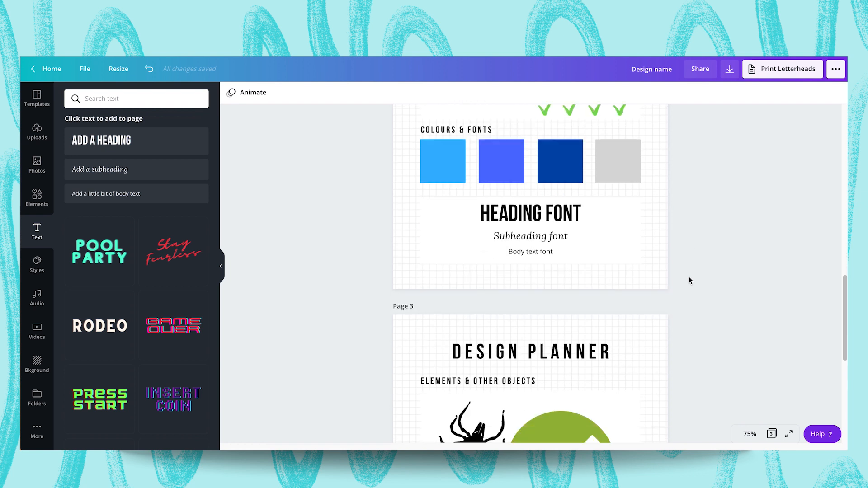